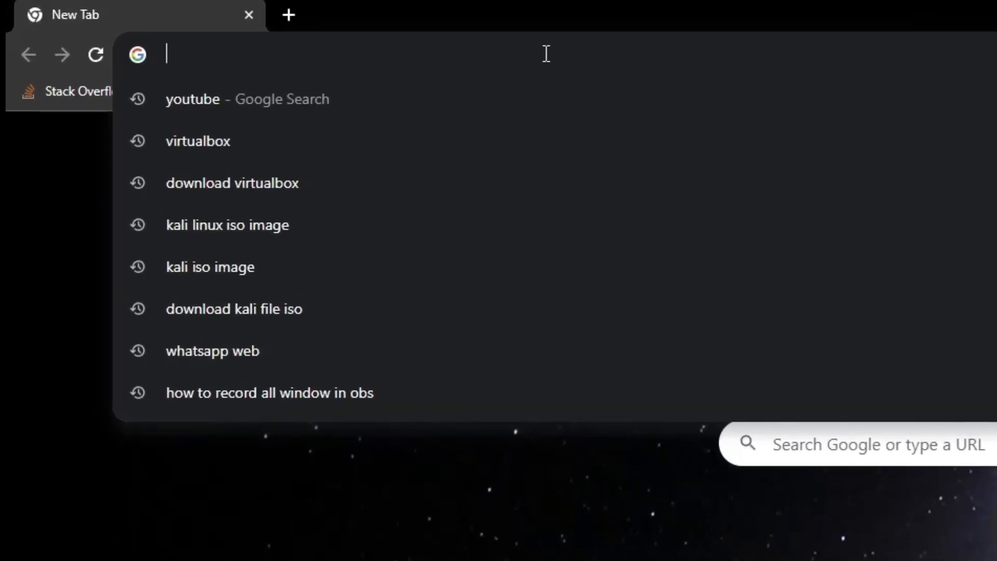
Open the VirtualBox downloads page at virtualbox.org/wiki/Downloads
{"action": "type", "text": "virtual "}
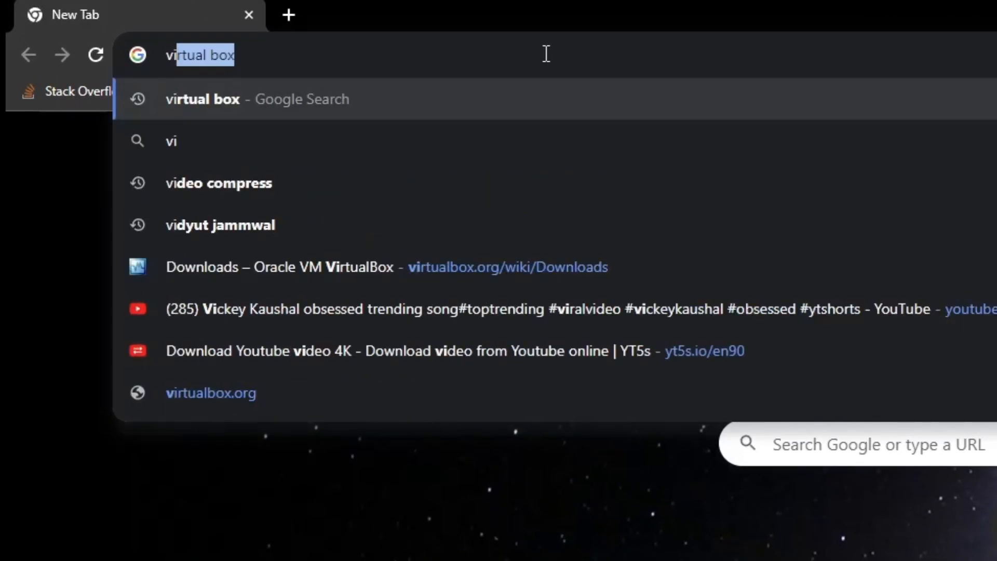
{"action": "type", "text": "bo"}
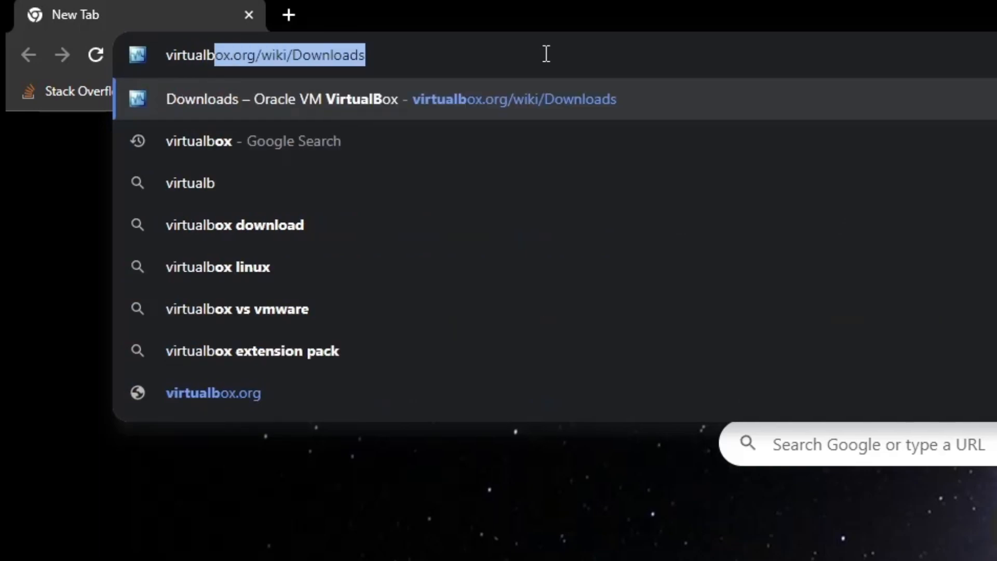
{"action": "key", "text": "Return"}
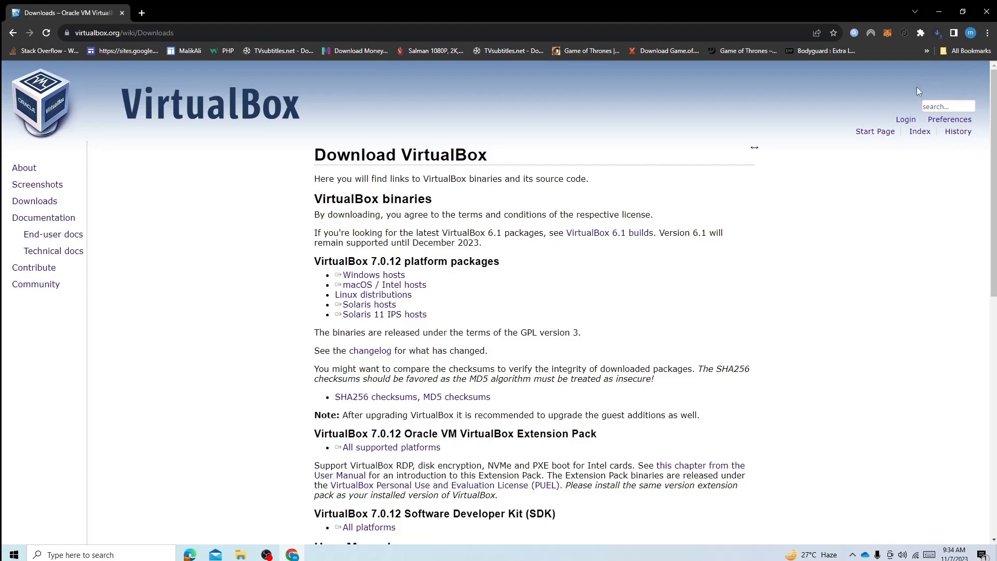
Cancel the running VirtualBox-7.0.12-159484-Win (1).exe download in the browser's download list
{"action": "key", "text": "ctrl+j"}
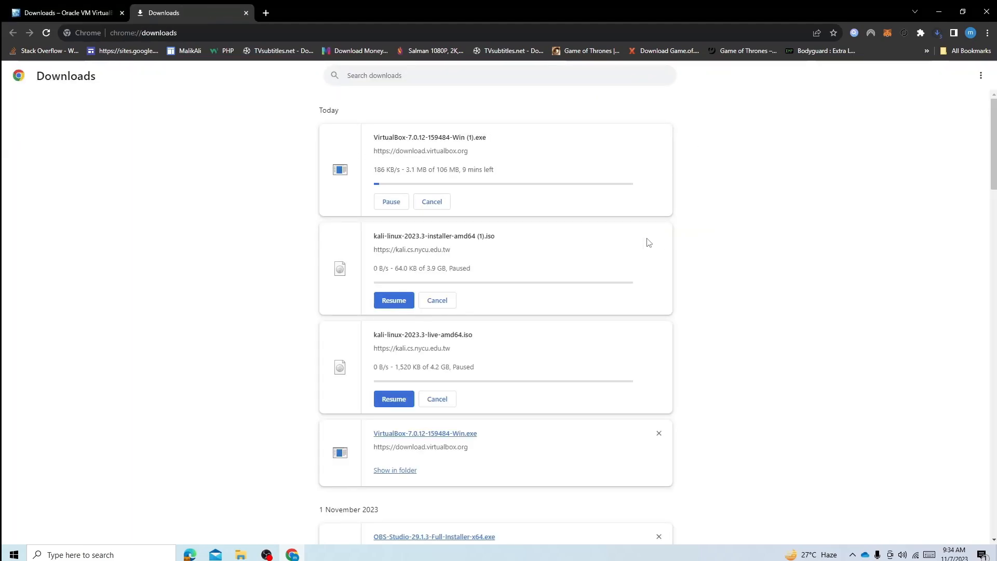
{"action": "left_click", "coordinate": [391, 202]}
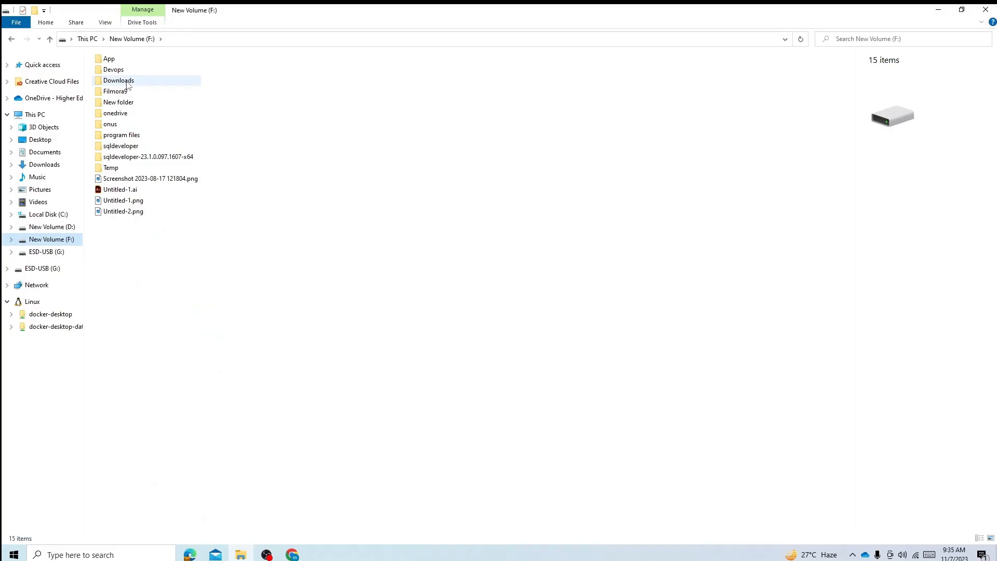
Switch to File Explorer, sort the Downloads folder on drive F: by newest date, and launch VirtualBox-7.0.12-159484-Win.exe
{"action": "double_click", "coordinate": [127, 82]}
{"action": "left_click", "coordinate": [410, 57]}
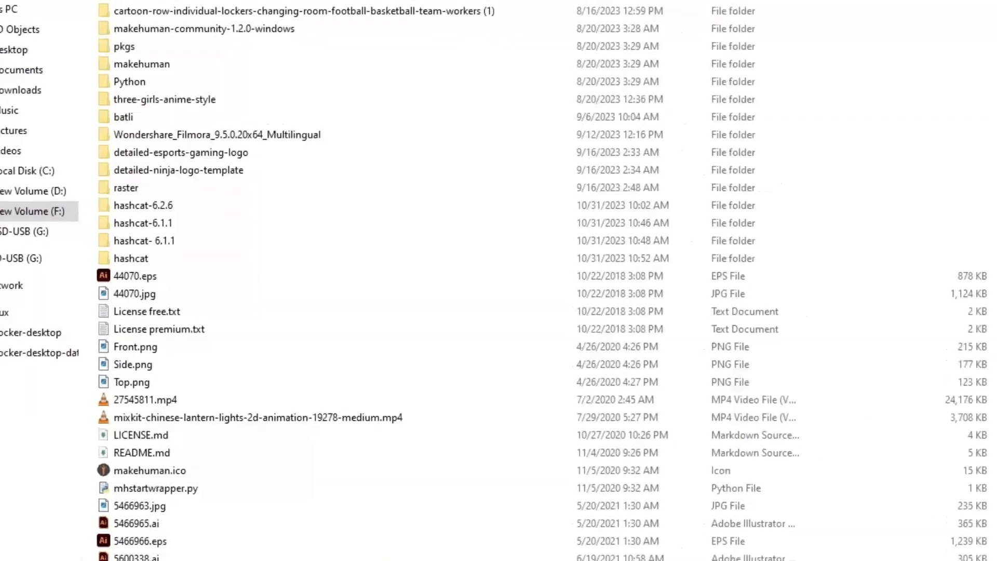
{"action": "left_click", "coordinate": [410, 58]}
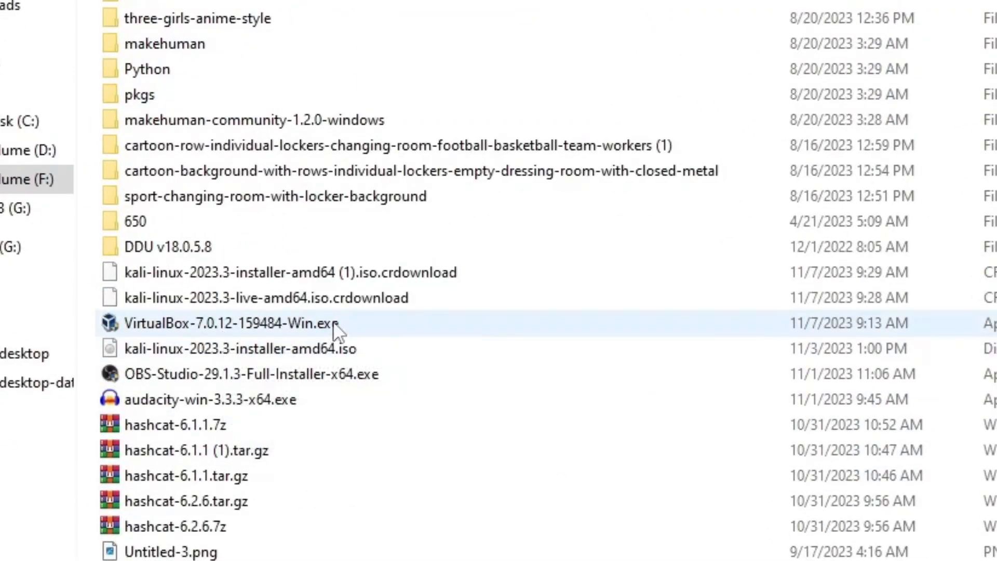
{"action": "double_click", "coordinate": [333, 322]}
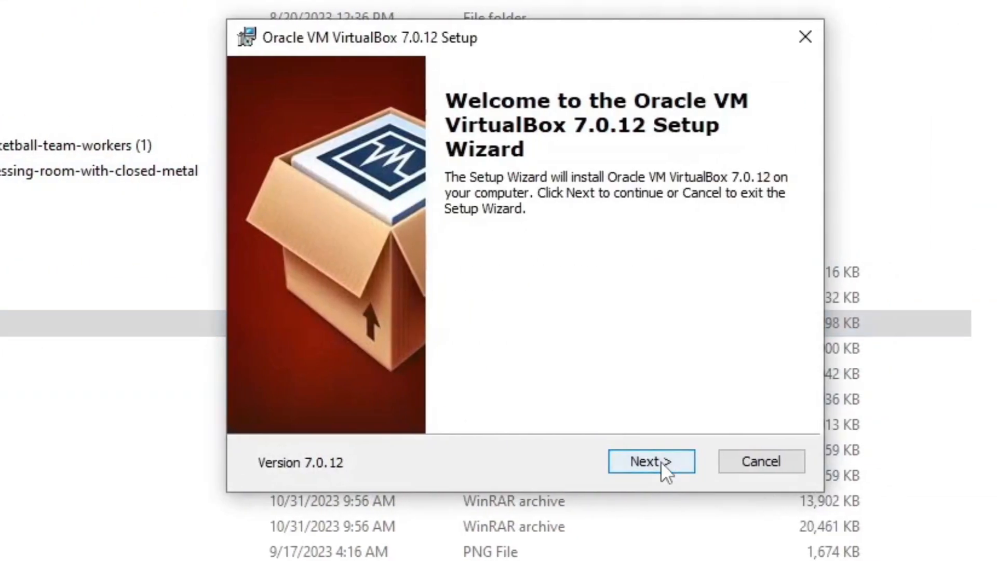
Advance the VirtualBox setup wizard to Custom Setup and review the full names in the feature tree
{"action": "left_click", "coordinate": [651, 461]}
{"action": "mouse_move", "coordinate": [439, 331]}
{"action": "left_mouse_down"}
{"action": "mouse_move", "coordinate": [544, 336]}
{"action": "mouse_move", "coordinate": [432, 336]}
{"action": "left_mouse_up"}
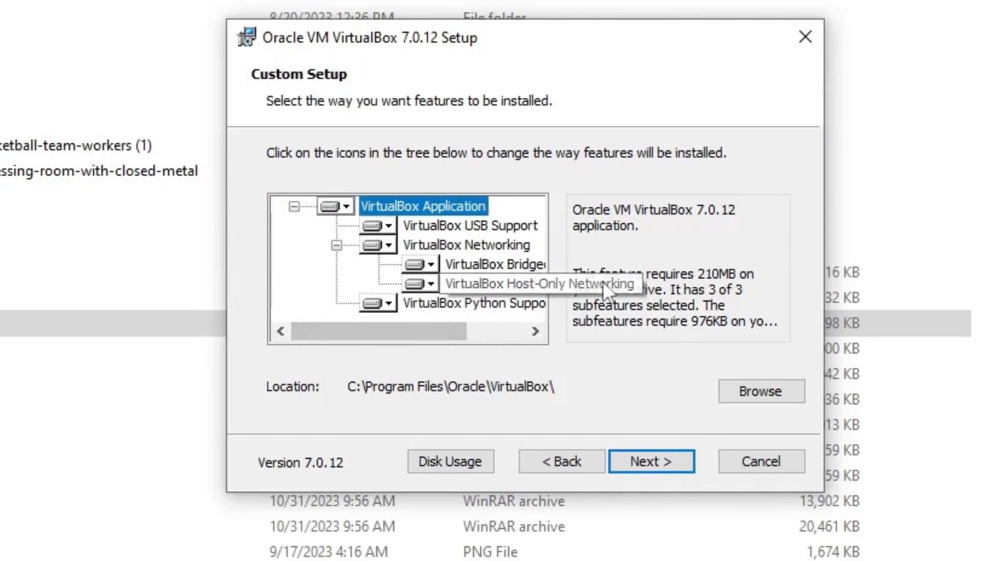
{"action": "left_click_drag", "start_coordinate": [444, 327], "coordinate": [532, 334]}
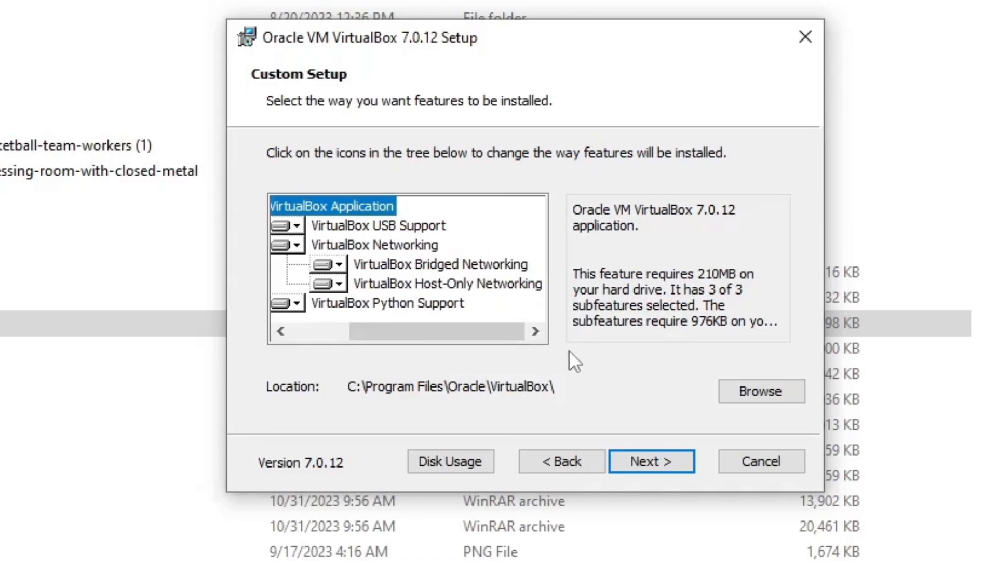
{"action": "left_click_drag", "start_coordinate": [505, 338], "coordinate": [373, 373]}
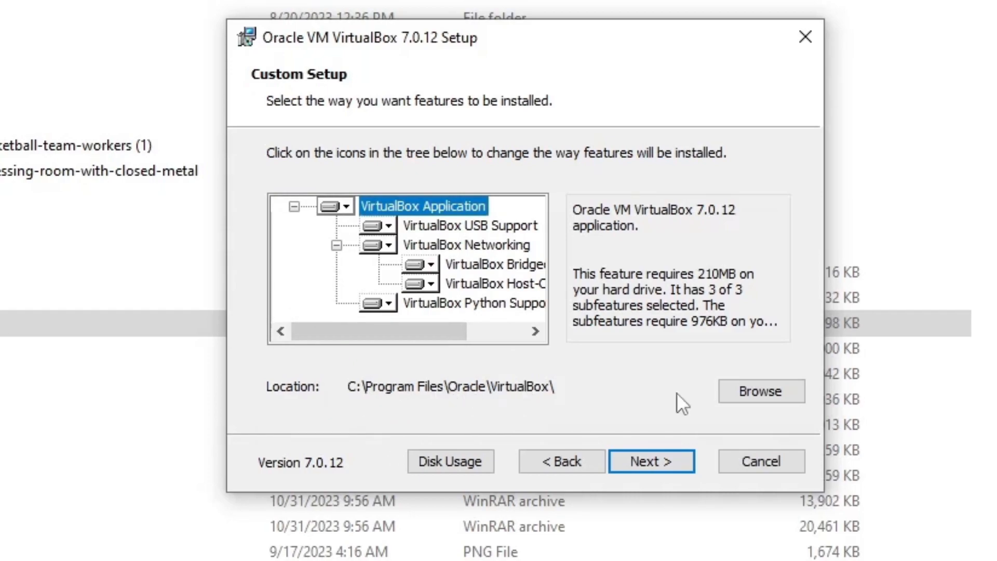
Change the VirtualBox installation location to the root of drive D:
{"action": "left_click", "coordinate": [731, 391]}
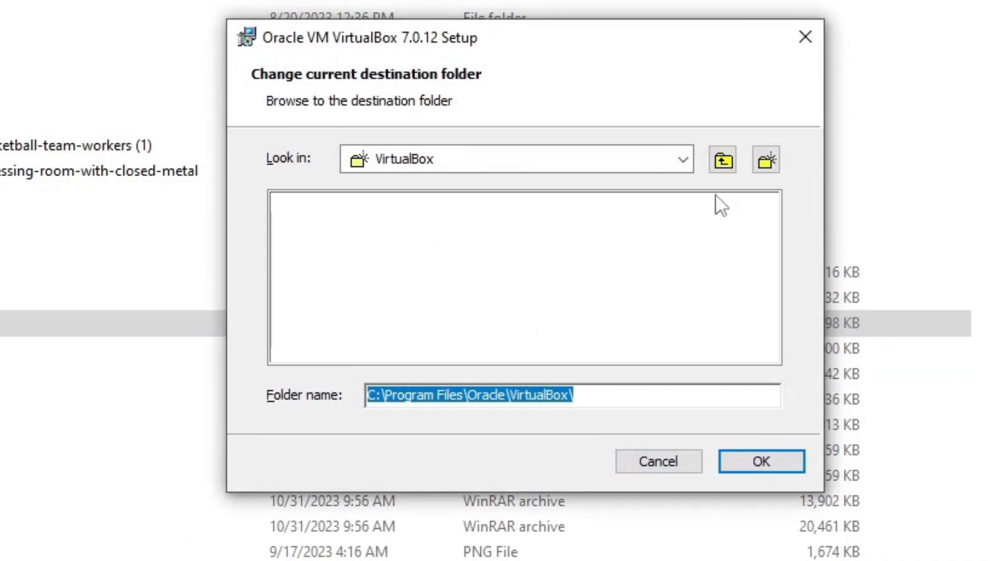
{"action": "left_click", "coordinate": [722, 160]}
{"action": "left_click", "coordinate": [683, 160]}
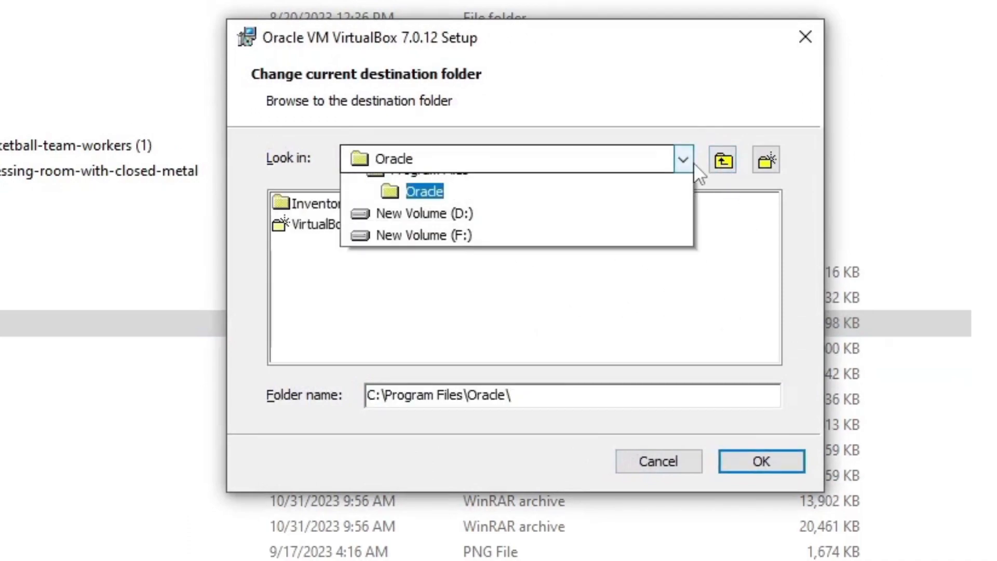
{"action": "left_click", "coordinate": [441, 258]}
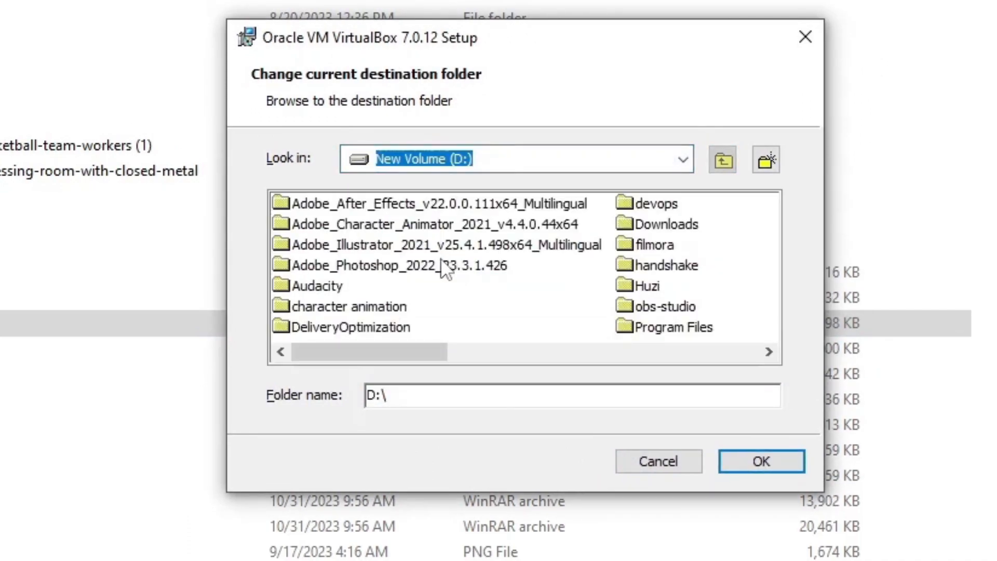
{"action": "left_click", "coordinate": [760, 464]}
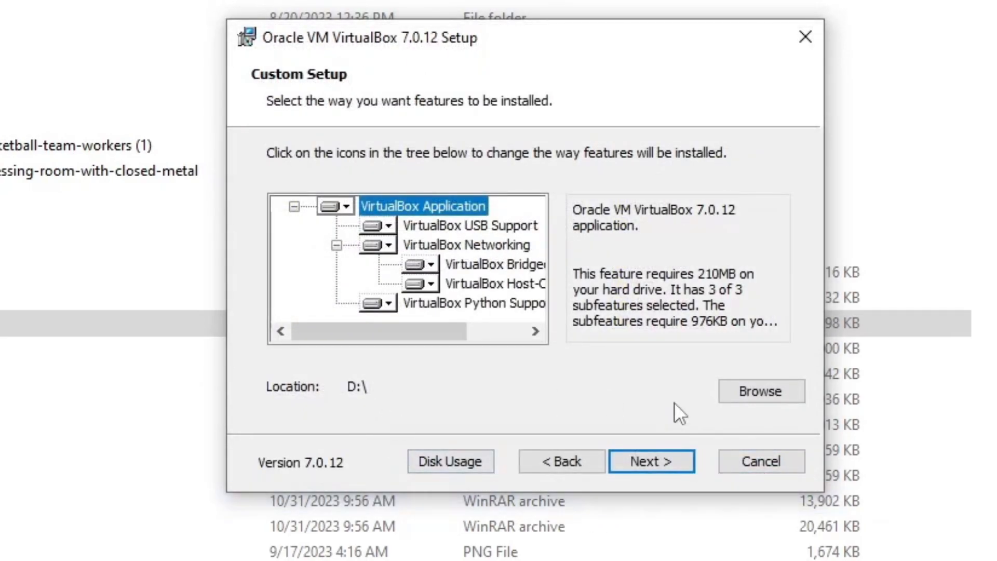
Create a folder named Virtual Box on drive D: and set it as the installation location
{"action": "left_click", "coordinate": [773, 397]}
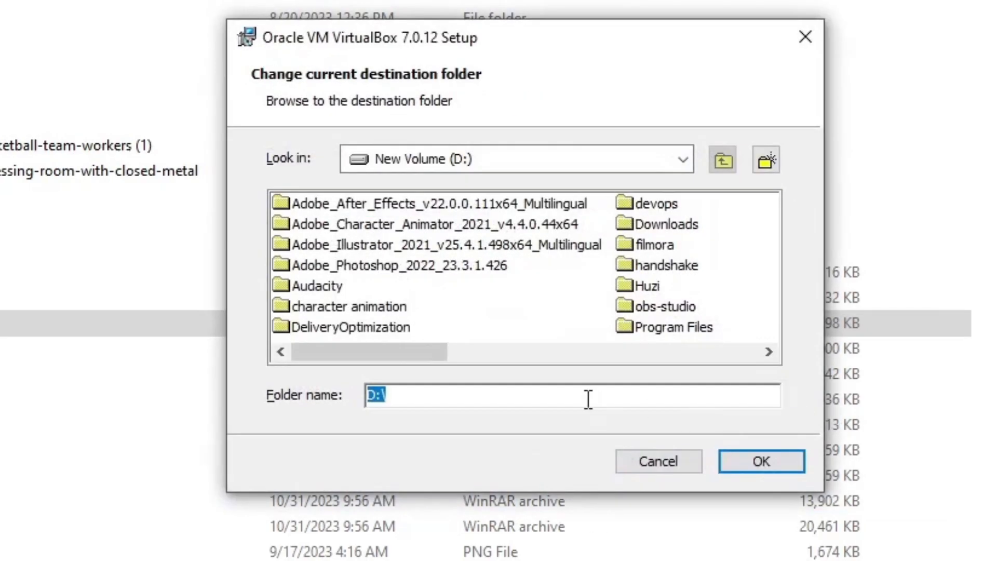
{"action": "left_click", "coordinate": [767, 162]}
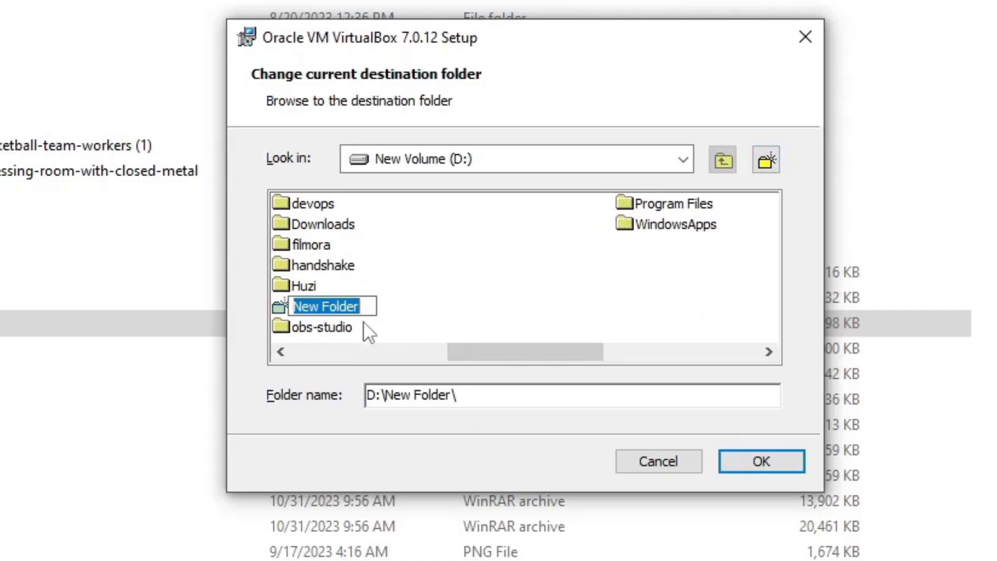
{"action": "type", "text": "Virtual Box"}
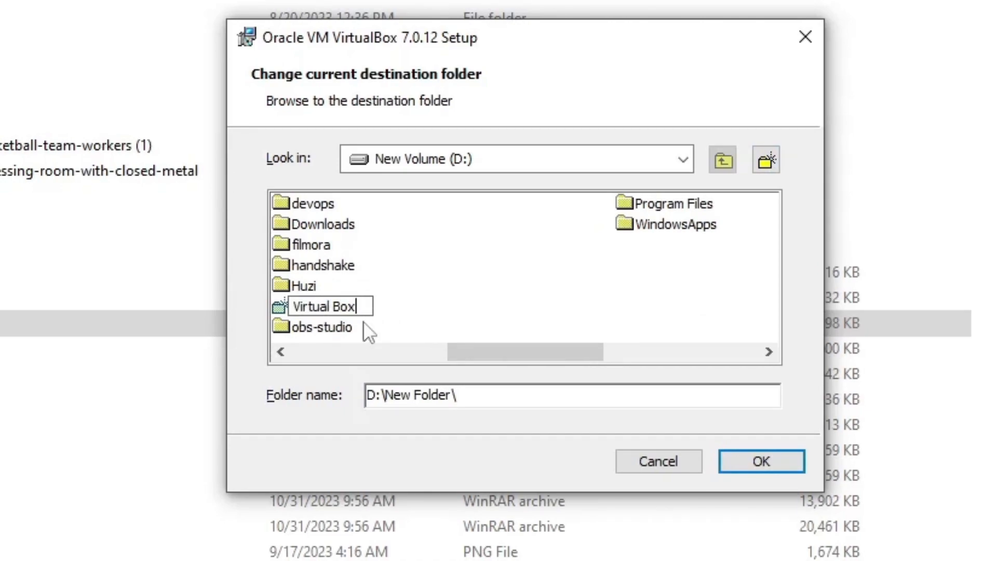
{"action": "left_click", "coordinate": [744, 457]}
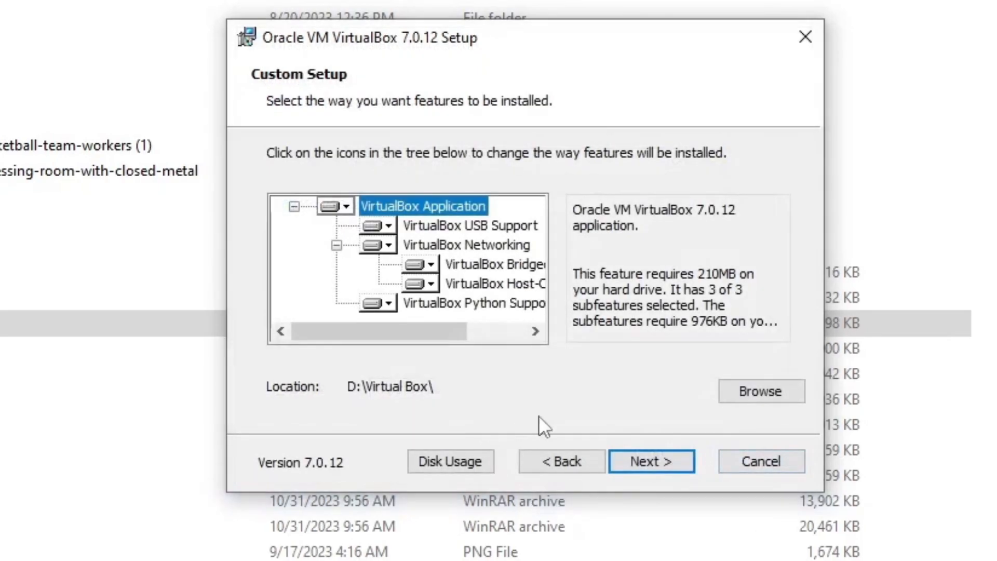
Accept the network interfaces and missing Python dependencies notices, install VirtualBox, and finish setup with the program set to start
{"action": "left_click", "coordinate": [647, 461]}
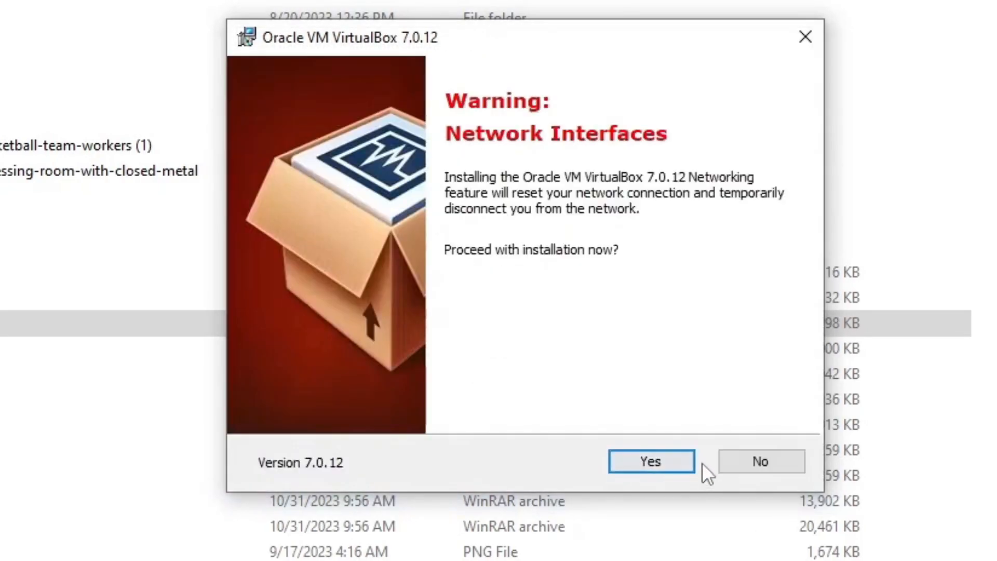
{"action": "left_click", "coordinate": [651, 460]}
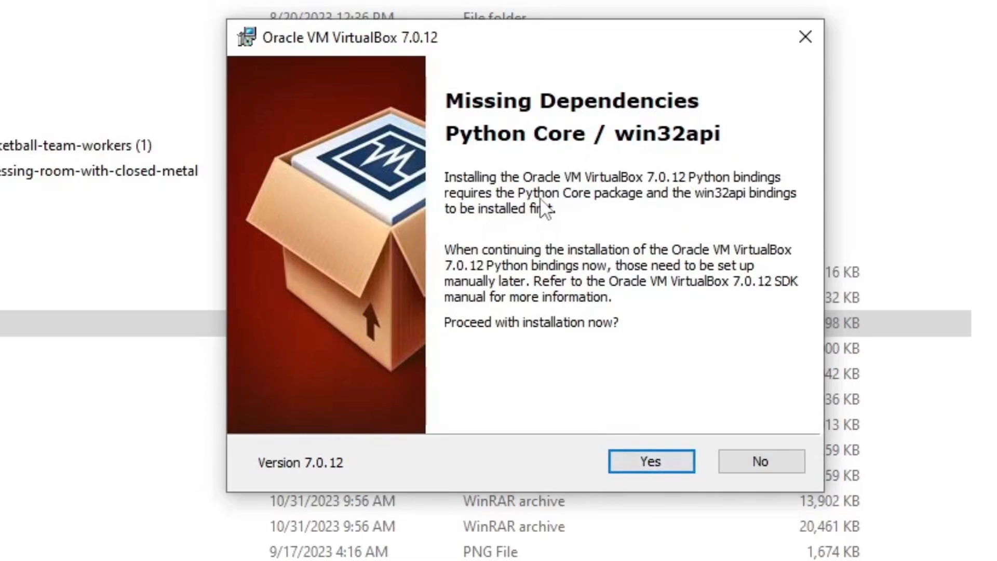
{"action": "left_click", "coordinate": [662, 461]}
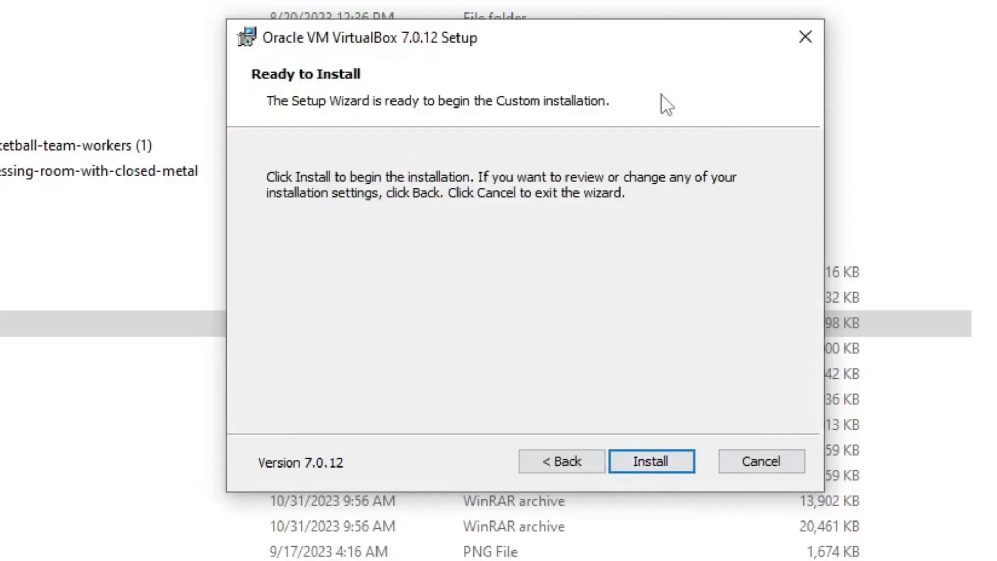
{"action": "left_click", "coordinate": [642, 460]}
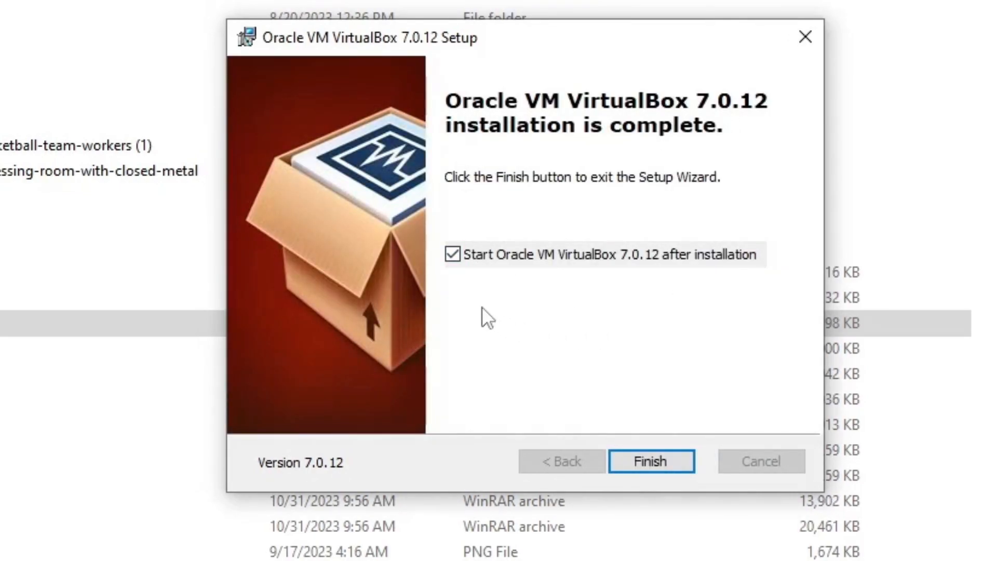
{"action": "left_click", "coordinate": [655, 460]}
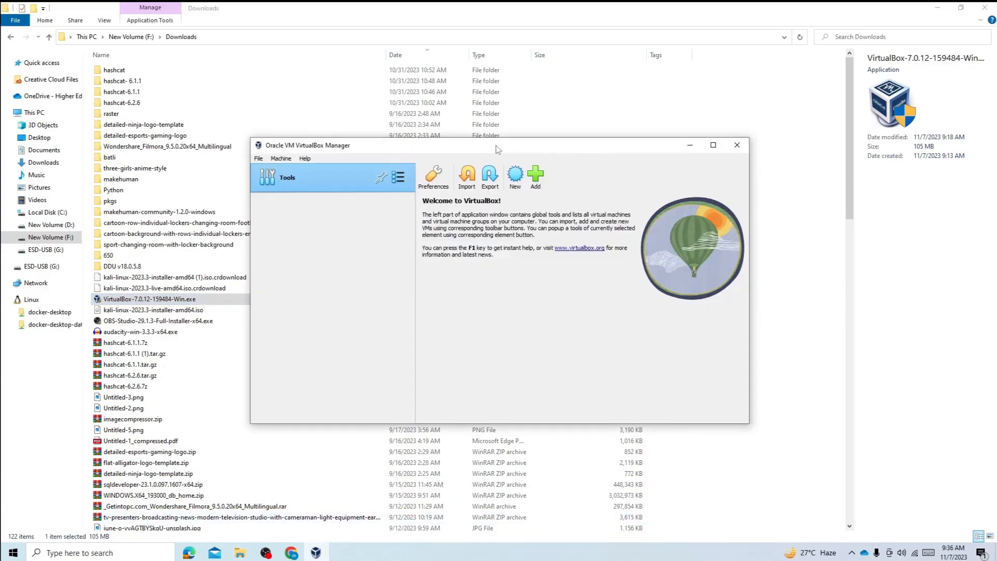
Maximize the VirtualBox Manager and begin a new virtual machine named kali
{"action": "left_click", "coordinate": [713, 145]}
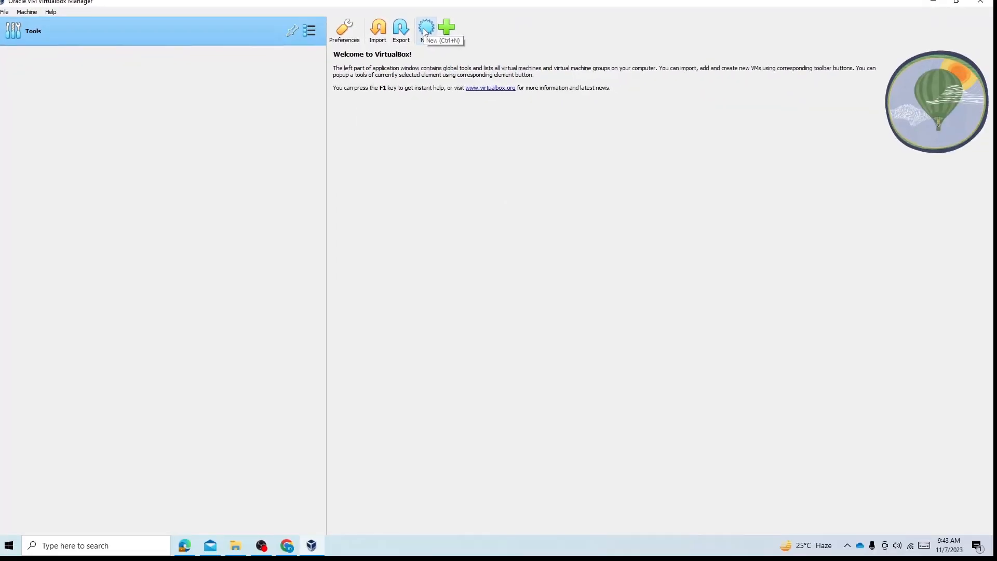
{"action": "left_click", "coordinate": [425, 29]}
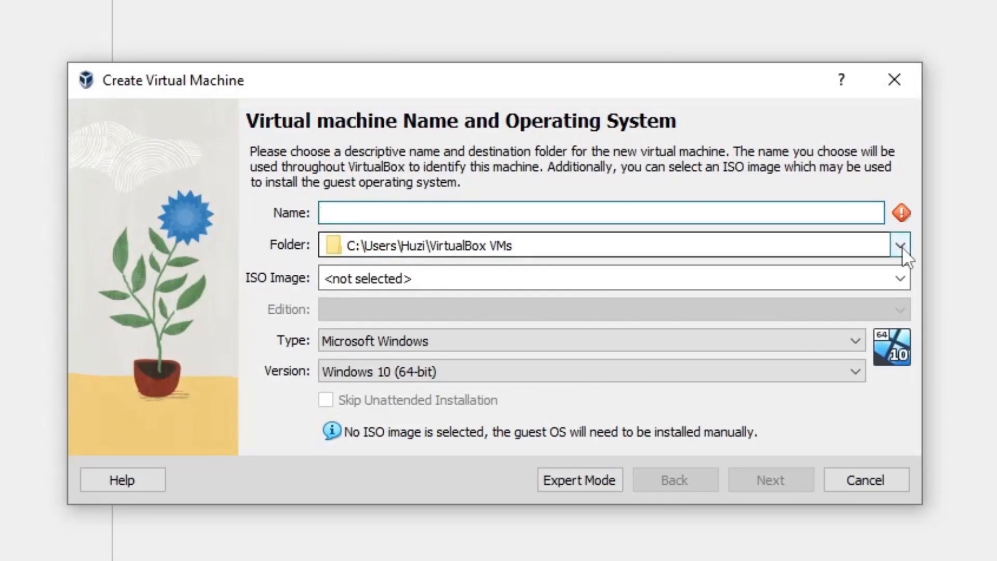
{"action": "left_click", "coordinate": [817, 207]}
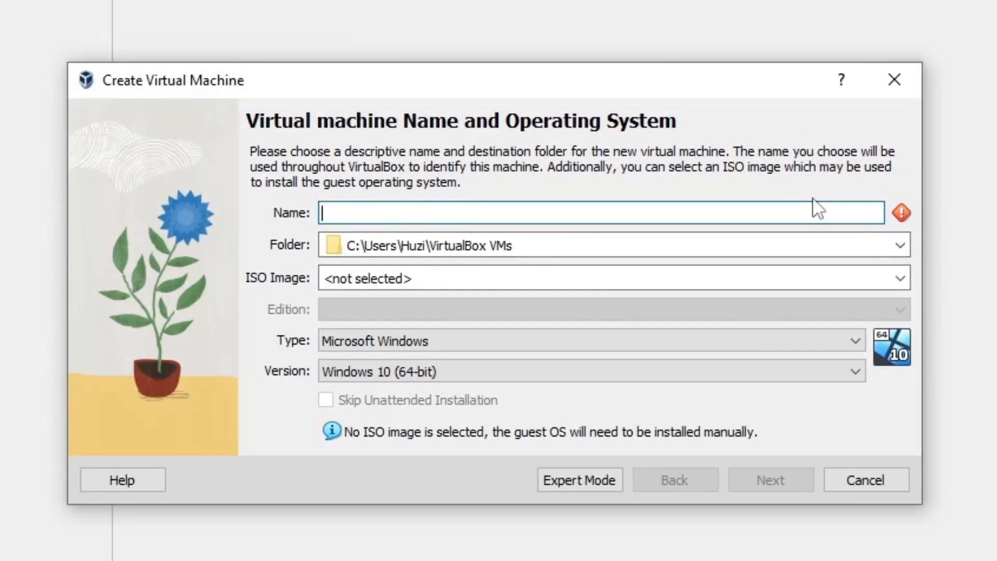
{"action": "type", "text": "kali"}
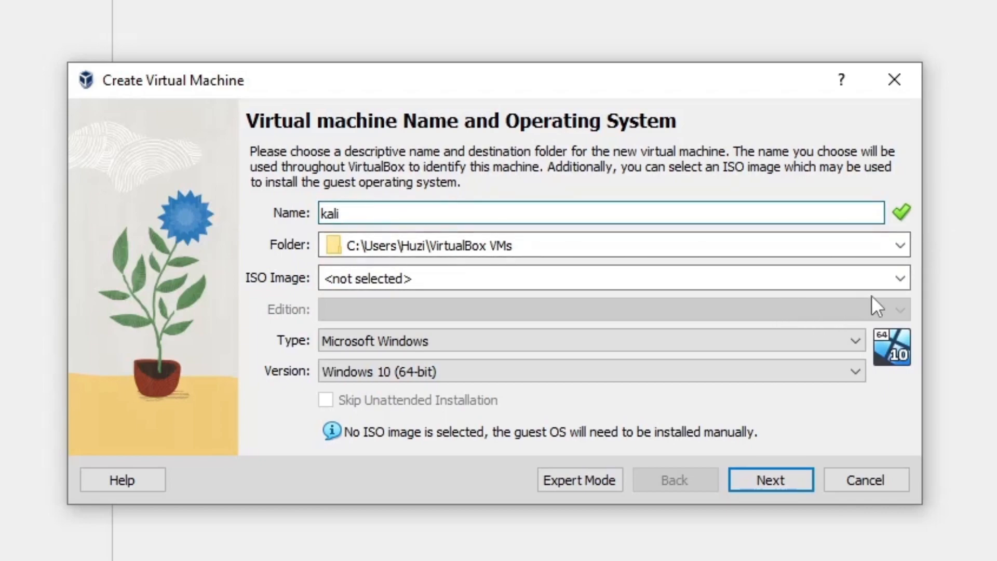
Set the virtual machine's destination folder to New Volume (D:)
{"action": "left_click", "coordinate": [900, 279]}
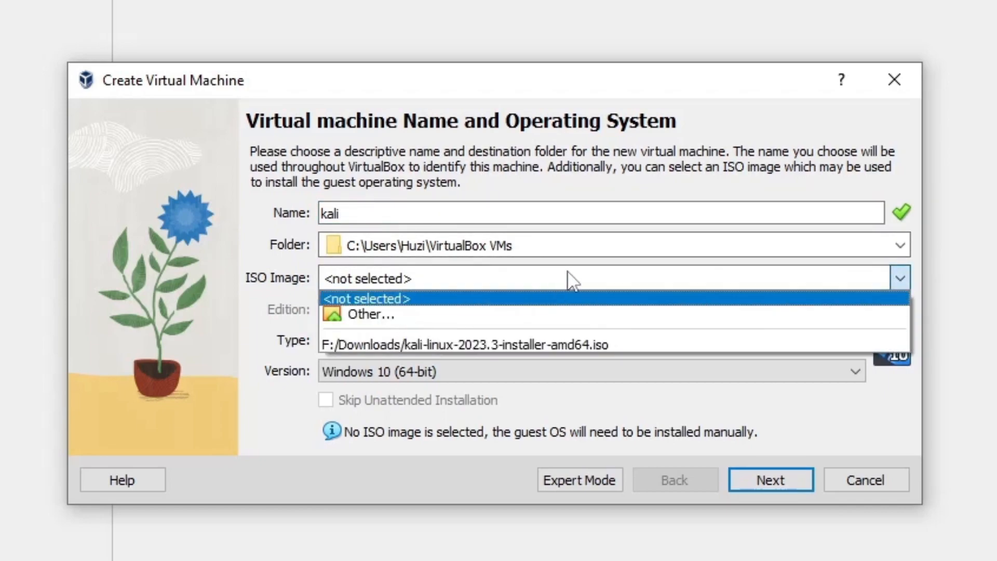
{"action": "left_click", "coordinate": [901, 245]}
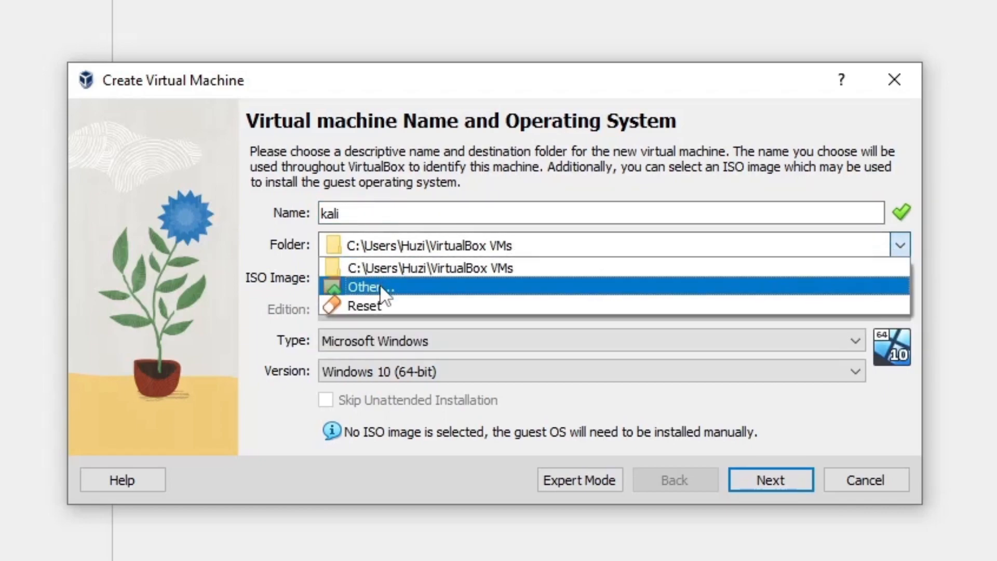
{"action": "left_click", "coordinate": [383, 287]}
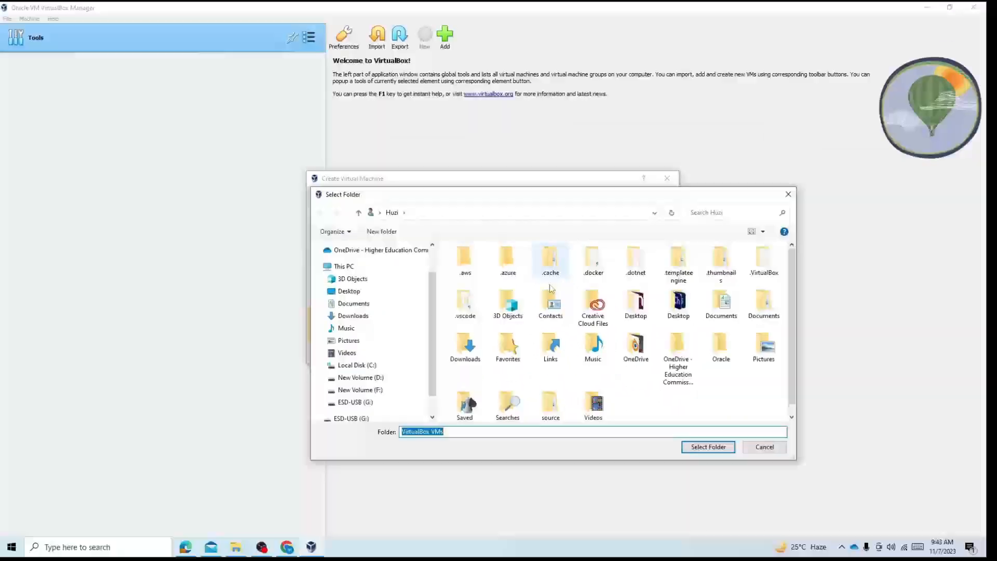
{"action": "left_click", "coordinate": [363, 378]}
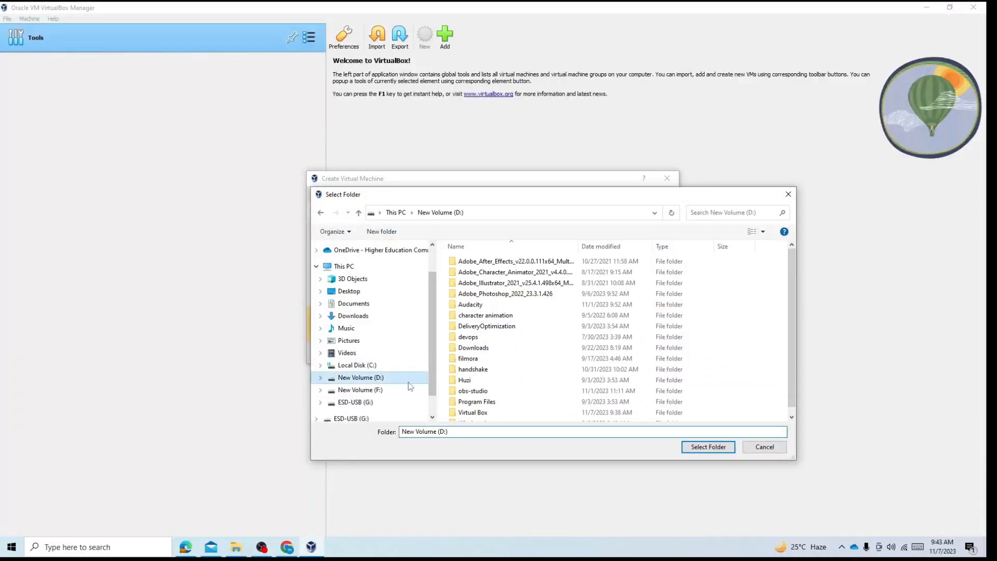
{"action": "left_click", "coordinate": [722, 448]}
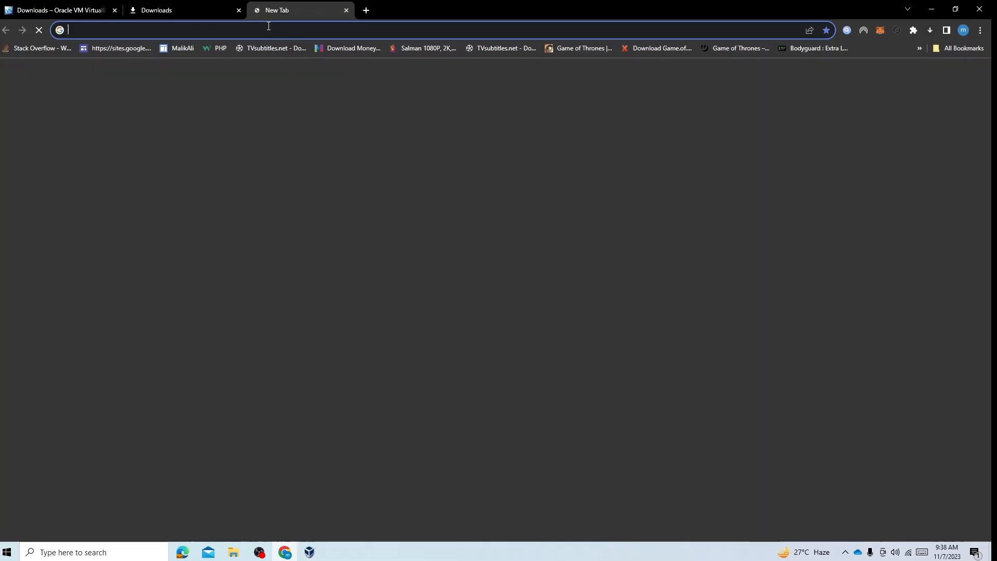
Switch to Chrome and open kali.org in the new tab
{"action": "left_click", "coordinate": [269, 27]}
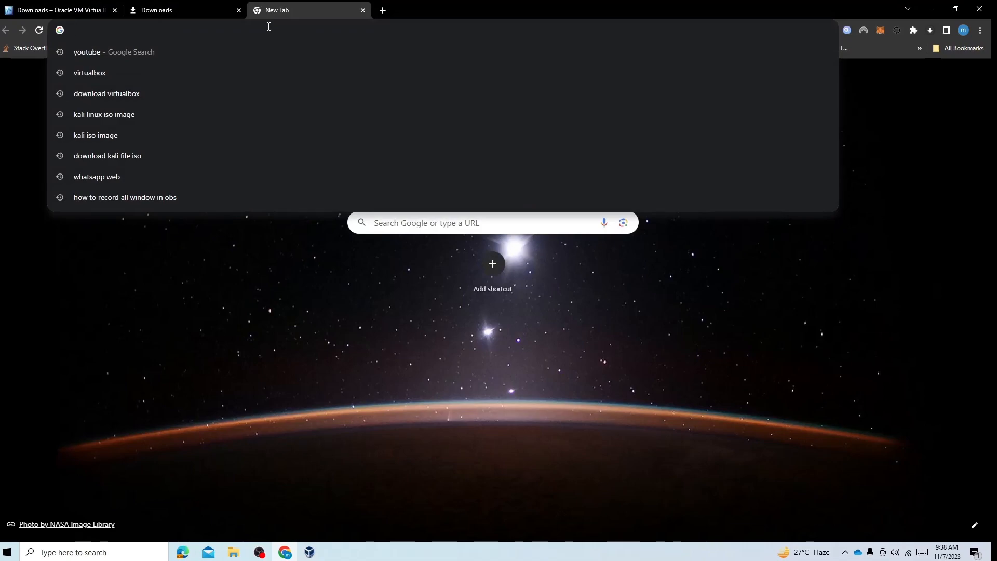
{"action": "type", "text": "kali.or"}
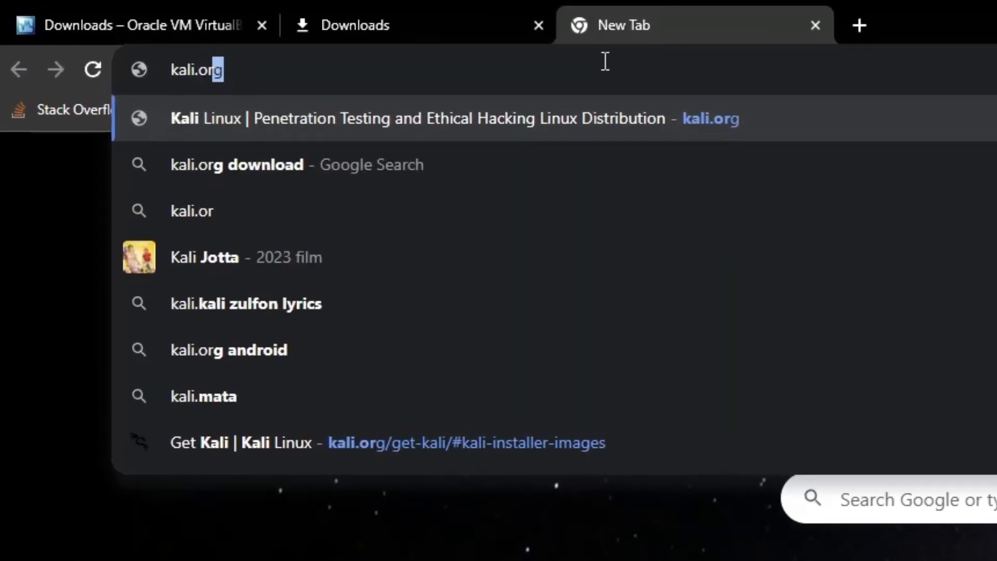
{"action": "key", "text": "Return"}
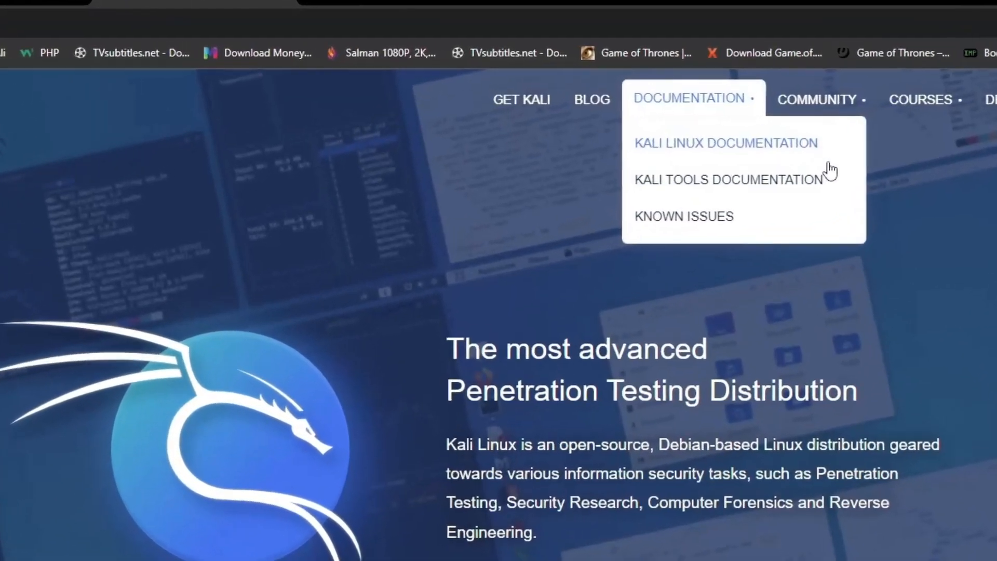
From Kali's Installer Images, request the recommended 64-bit Installer download and compare the 32-bit and 64-bit options
{"action": "left_click", "coordinate": [512, 77]}
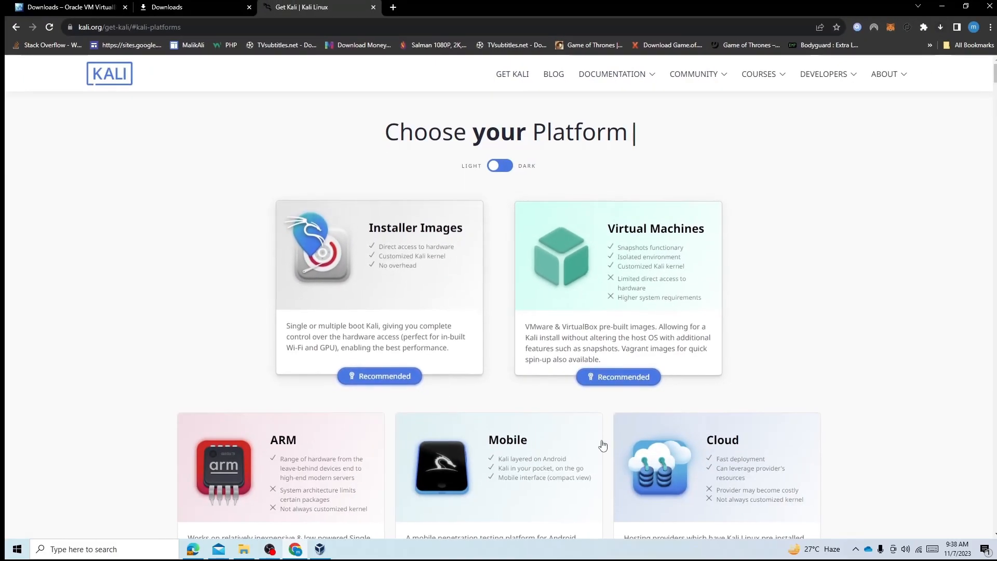
{"action": "left_click", "coordinate": [378, 289]}
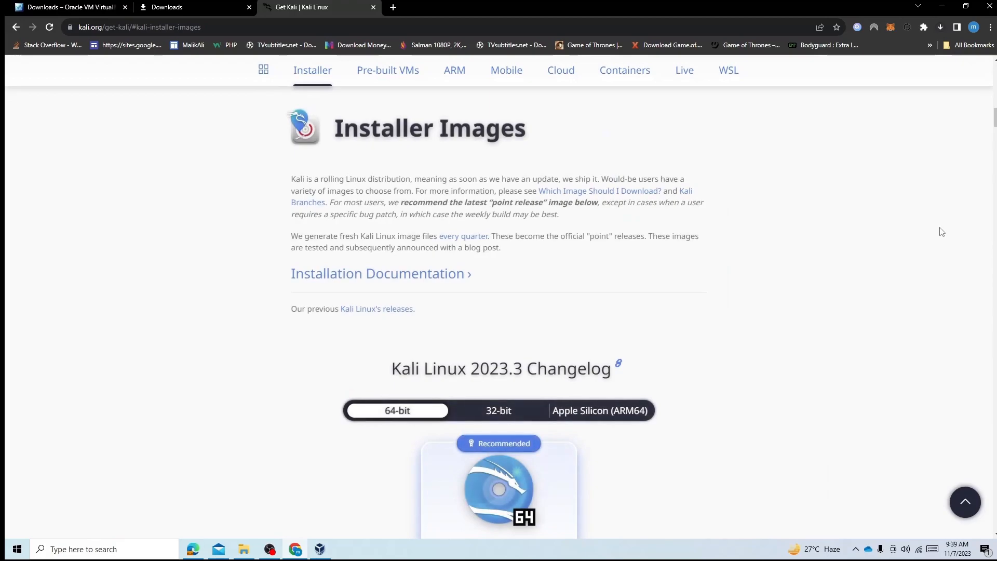
{"action": "scroll", "coordinate": [941, 232], "scroll_direction": "down", "scroll_amount": 3}
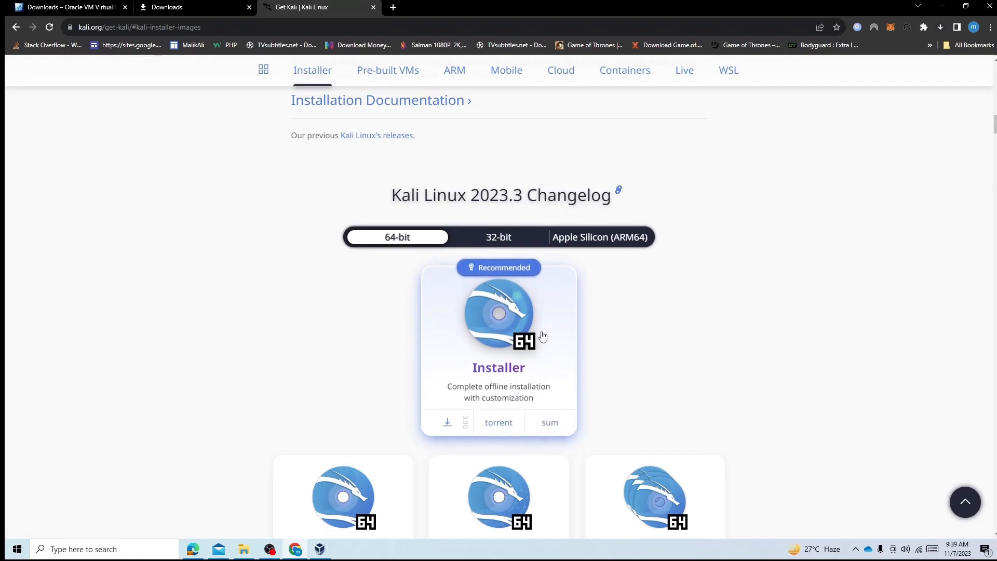
{"action": "left_click", "coordinate": [518, 340]}
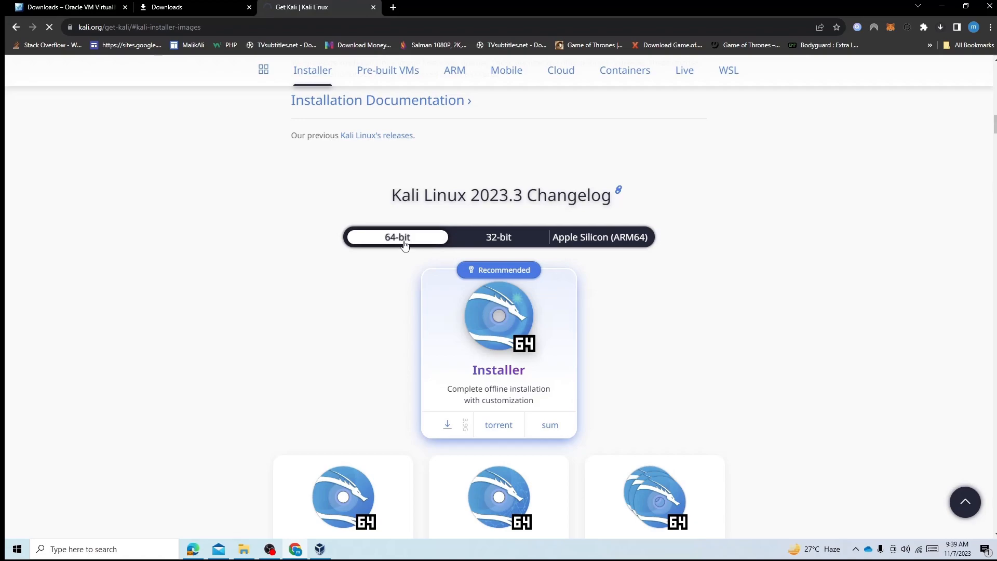
{"action": "left_click", "coordinate": [492, 243]}
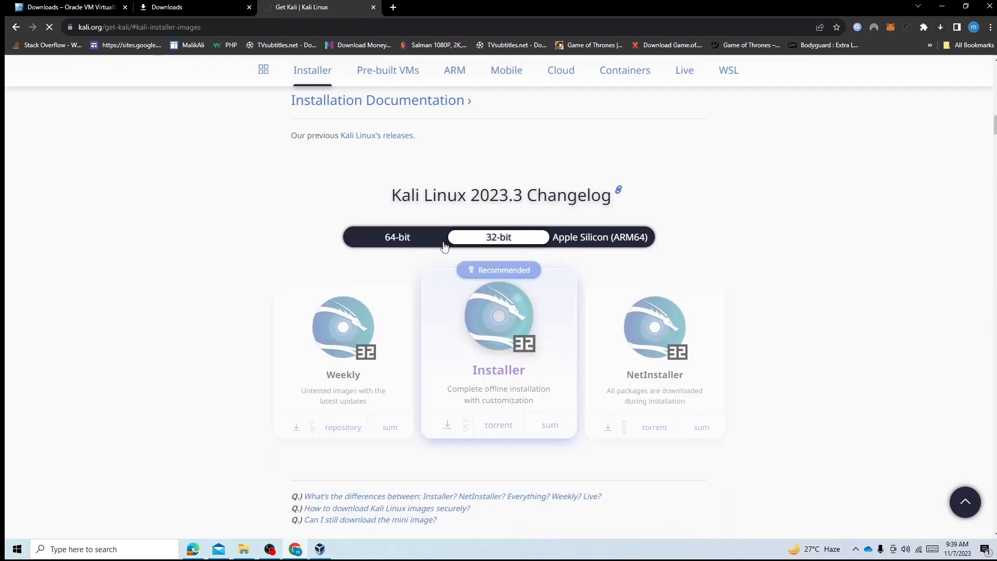
{"action": "left_click", "coordinate": [402, 243]}
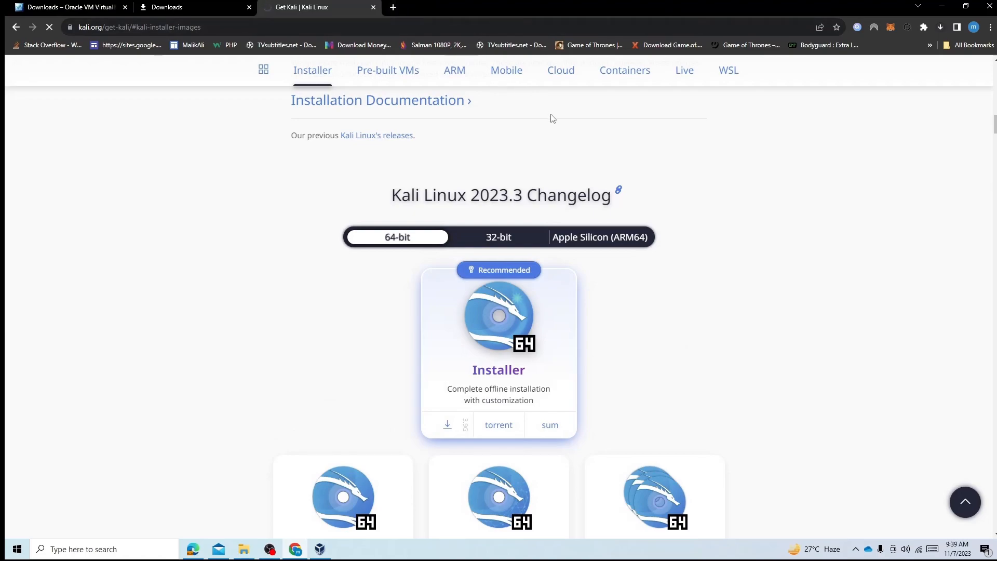
Cancel the duplicate kali-linux-2023.3-installer-amd64 (1).iso download in the browser's download list
{"action": "key", "text": "ctrl+j"}
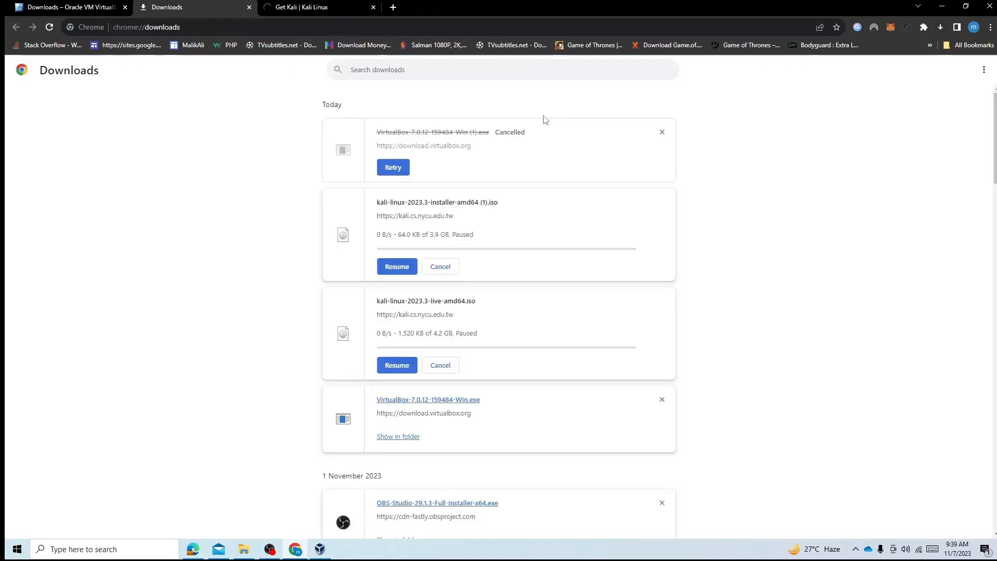
{"action": "scroll", "coordinate": [479, 147], "scroll_direction": "down", "scroll_amount": 1}
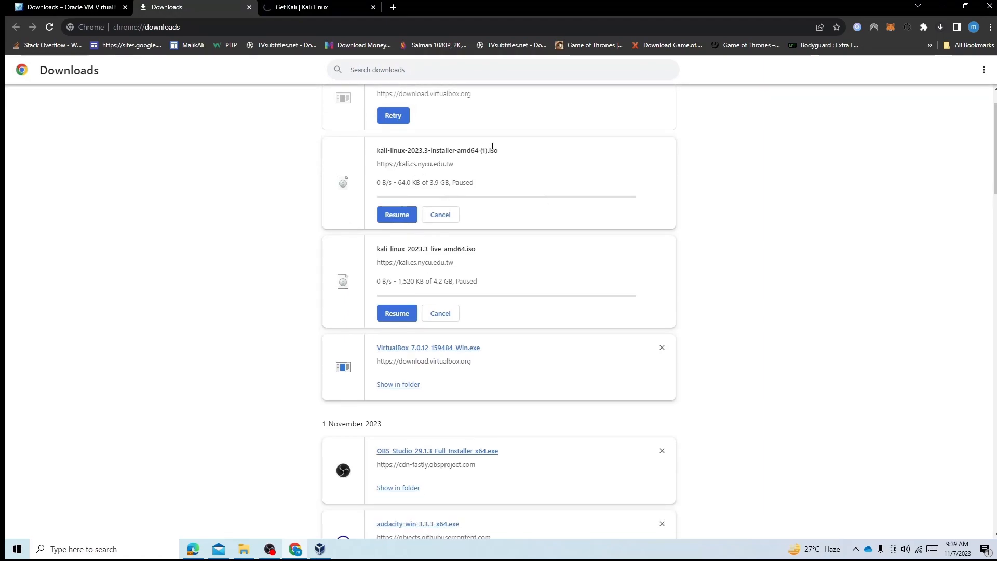
{"action": "left_click", "coordinate": [440, 215]}
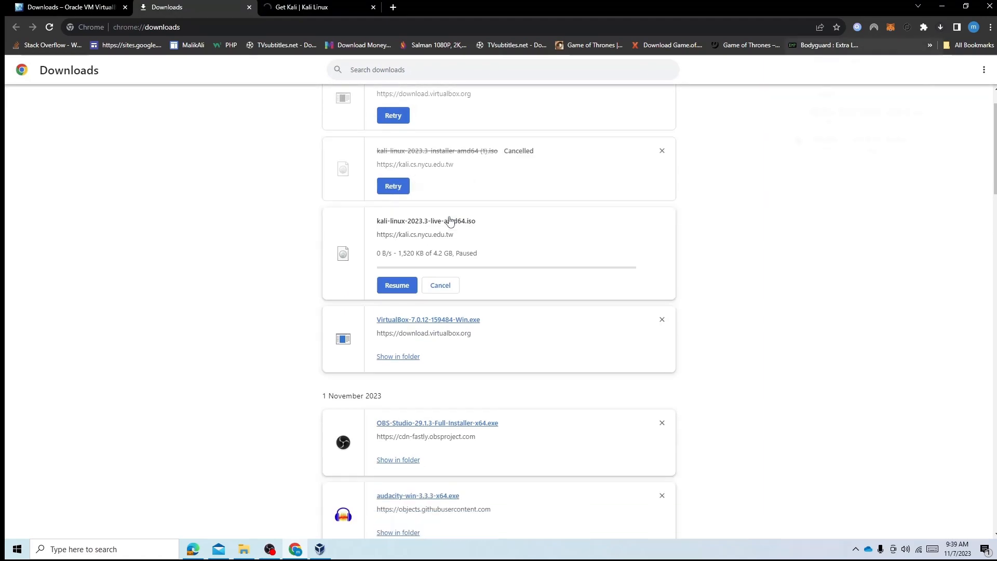
{"action": "scroll", "coordinate": [565, 178], "scroll_direction": "up", "scroll_amount": 3}
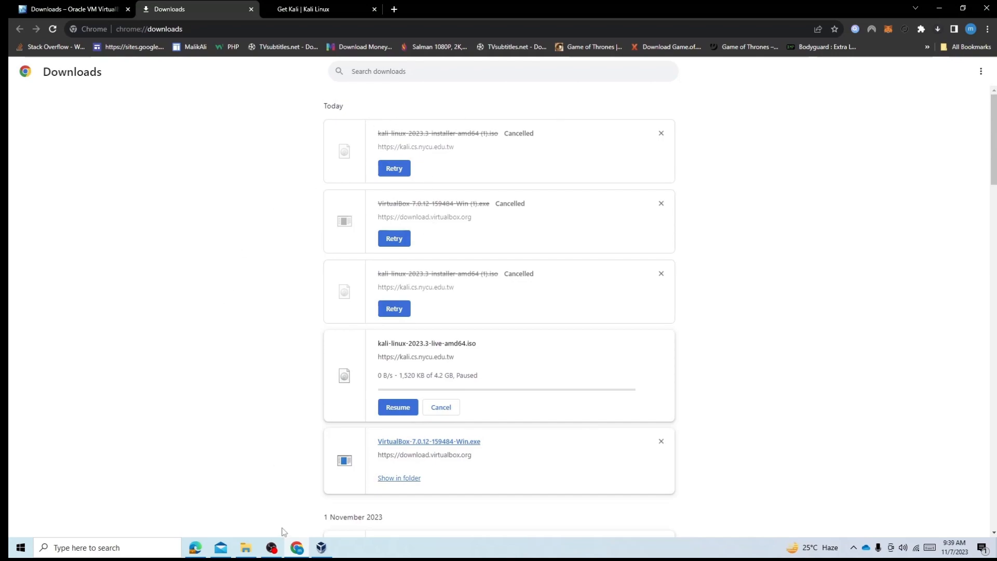
Locate kali-linux-2023.3-installer-amd64.iso in F:\Downloads and set it as the new virtual machine's ISO image in VirtualBox
{"action": "left_click", "coordinate": [246, 548]}
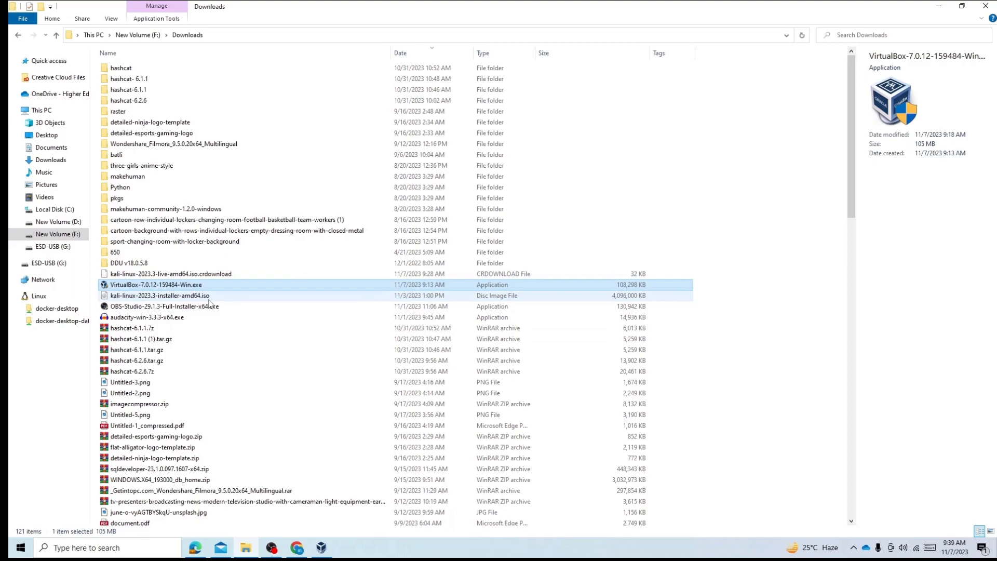
{"action": "left_click", "coordinate": [183, 296]}
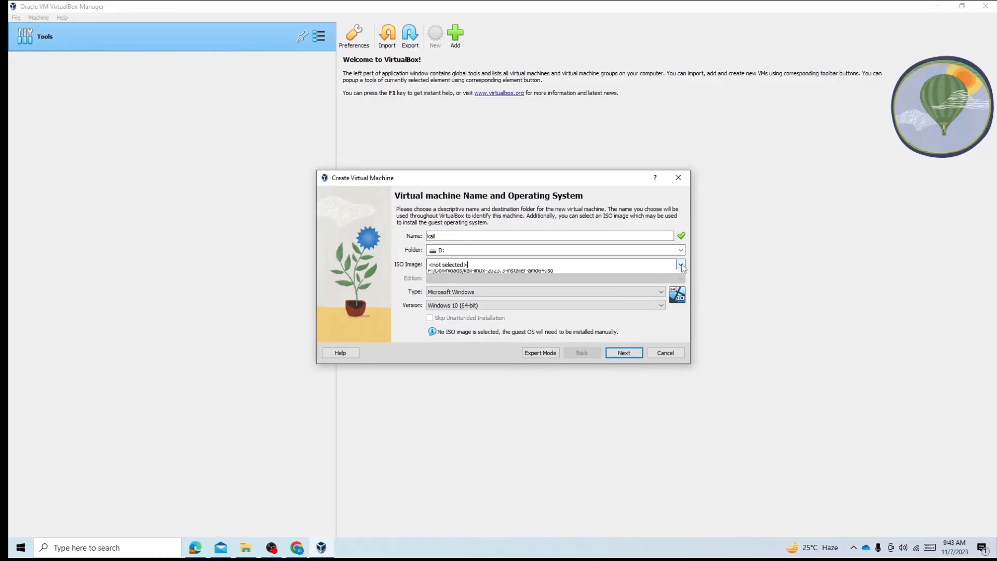
{"action": "left_click", "coordinate": [525, 264]}
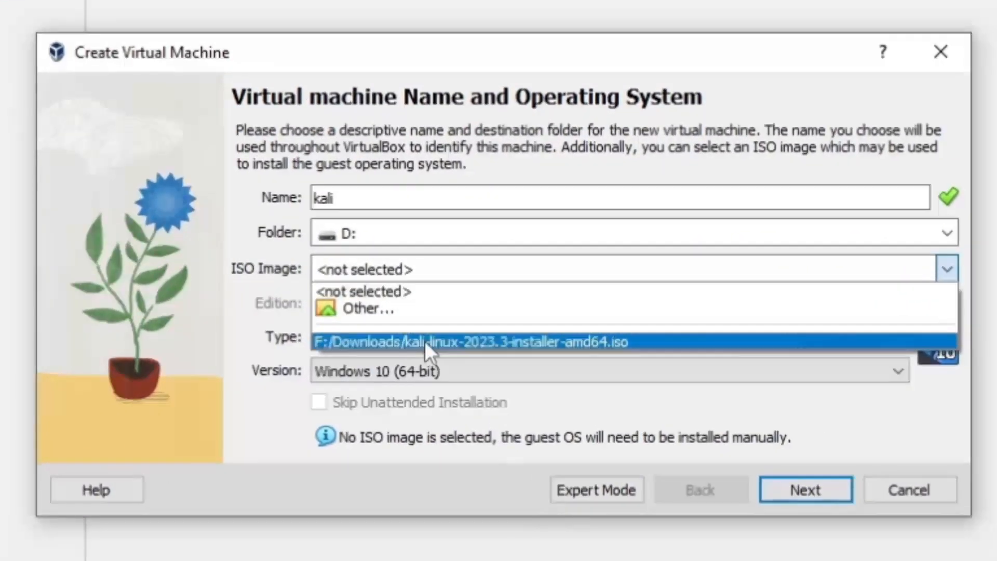
{"action": "left_click", "coordinate": [472, 293]}
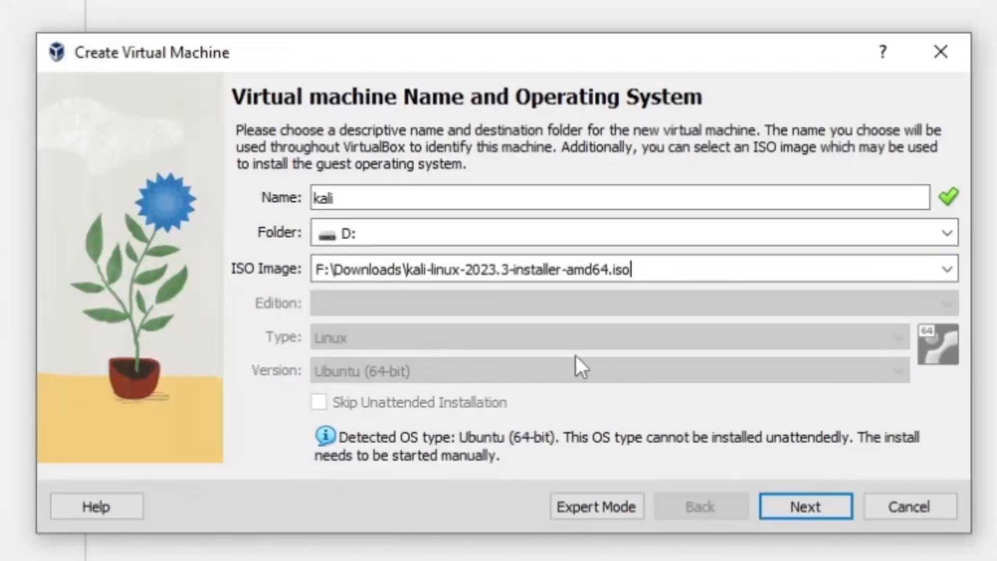
{"action": "left_click", "coordinate": [815, 508]}
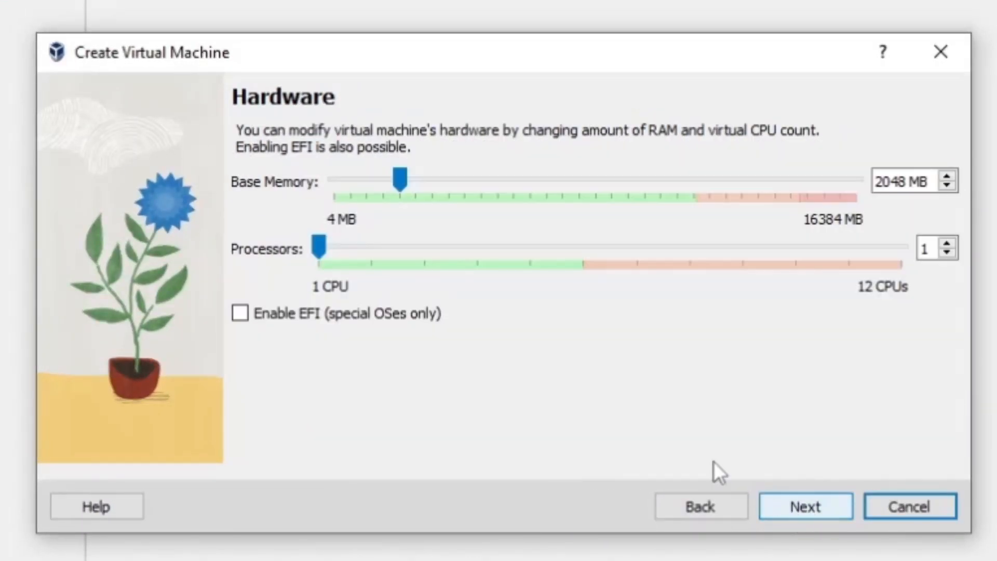
Give the virtual machine 2 processors, 4096 MB of base memory and a new 25.00 GB virtual hard disk, and finish creating it
{"action": "left_click", "coordinate": [328, 239]}
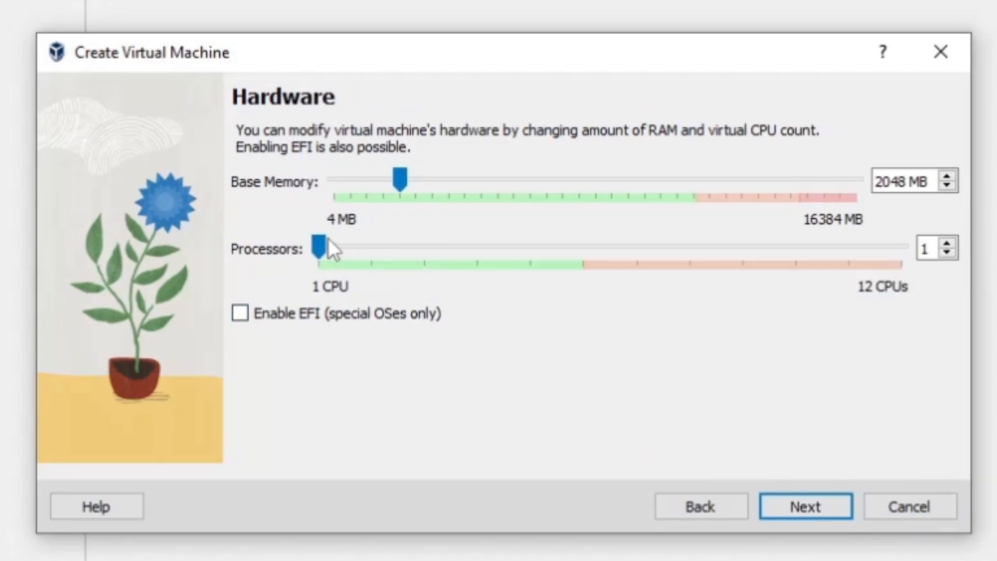
{"action": "left_click_drag", "start_coordinate": [319, 247], "coordinate": [374, 245]}
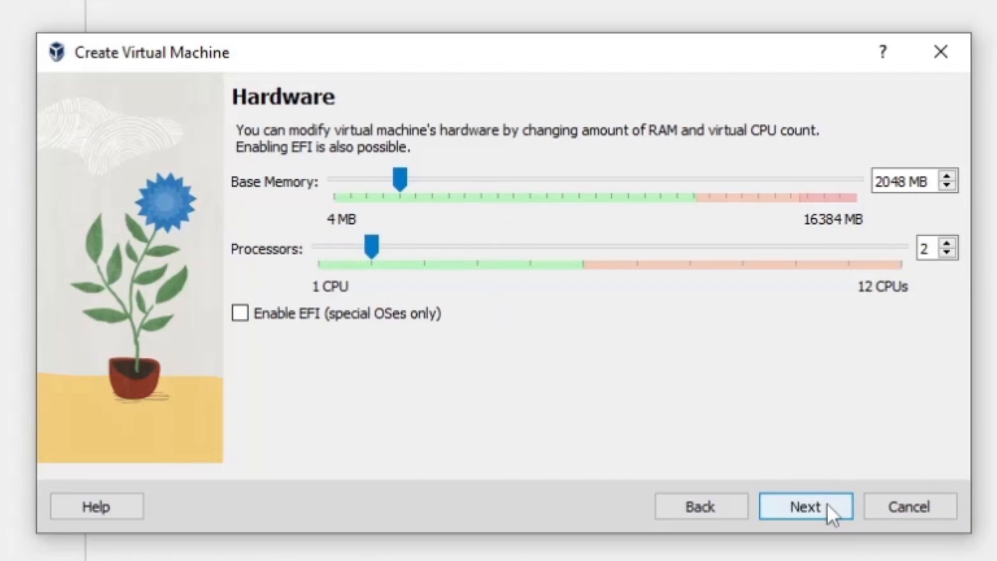
{"action": "left_click_drag", "start_coordinate": [405, 177], "coordinate": [468, 177]}
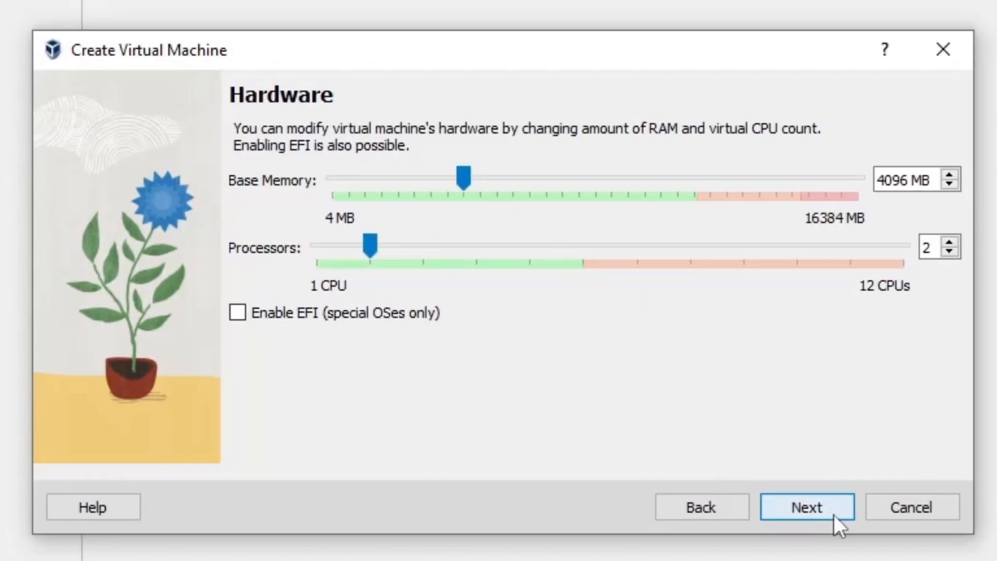
{"action": "left_click", "coordinate": [832, 513]}
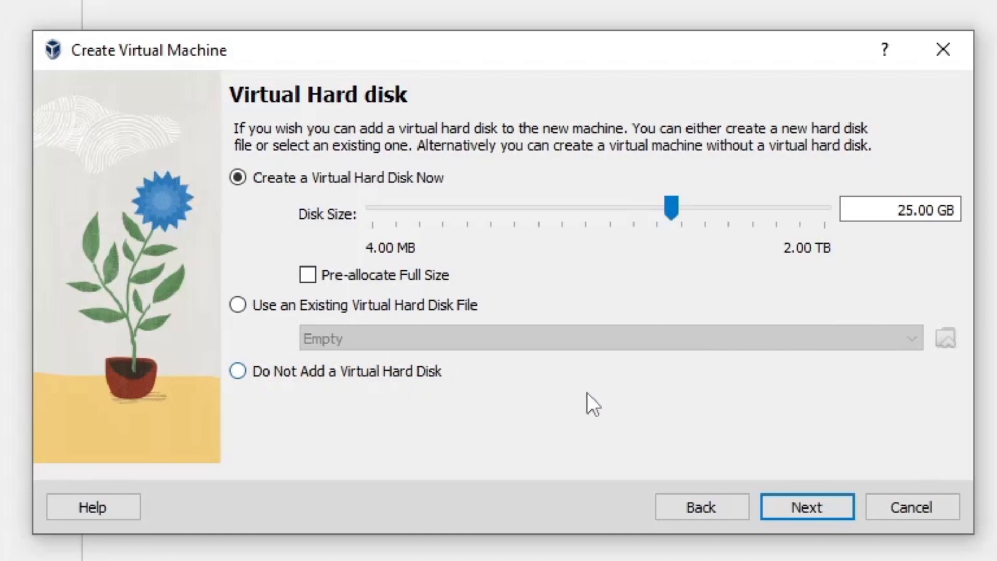
{"action": "left_click", "coordinate": [825, 511]}
{"action": "left_click", "coordinate": [812, 499]}
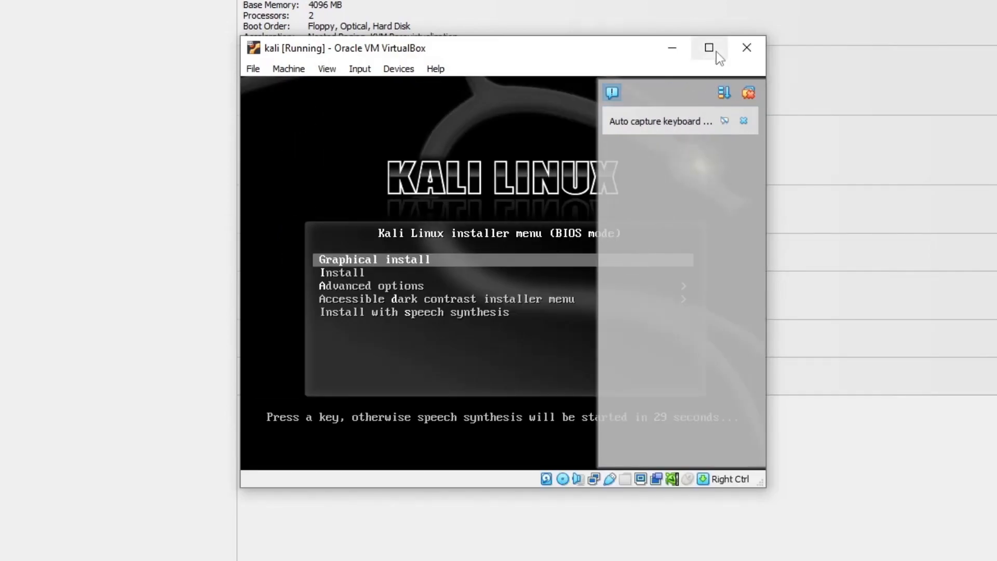
Maximize the running kali virtual machine and allow it to capture the mouse and keyboard
{"action": "left_click", "coordinate": [715, 51]}
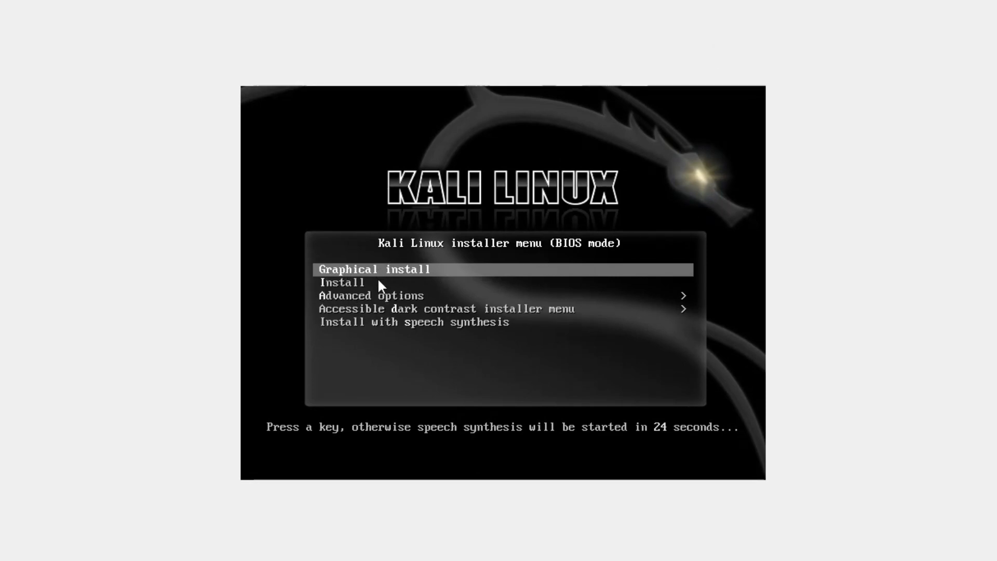
{"action": "left_click", "coordinate": [356, 289]}
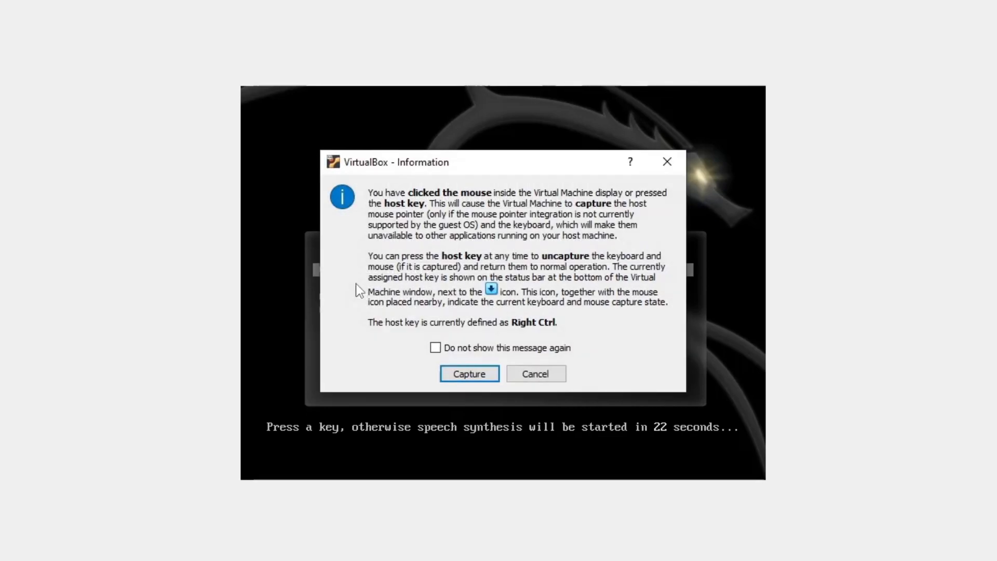
{"action": "left_click", "coordinate": [667, 163]}
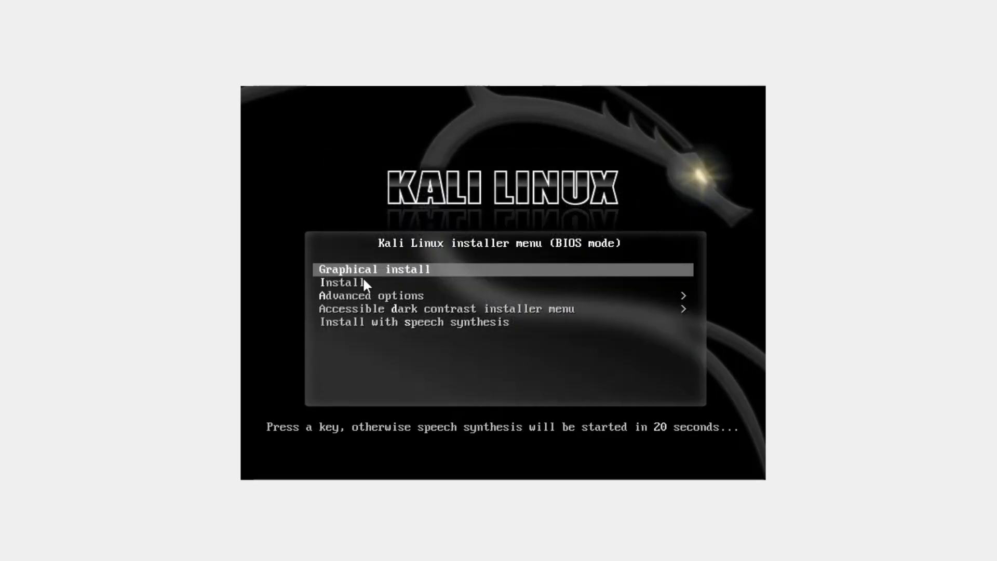
{"action": "left_click", "coordinate": [302, 116]}
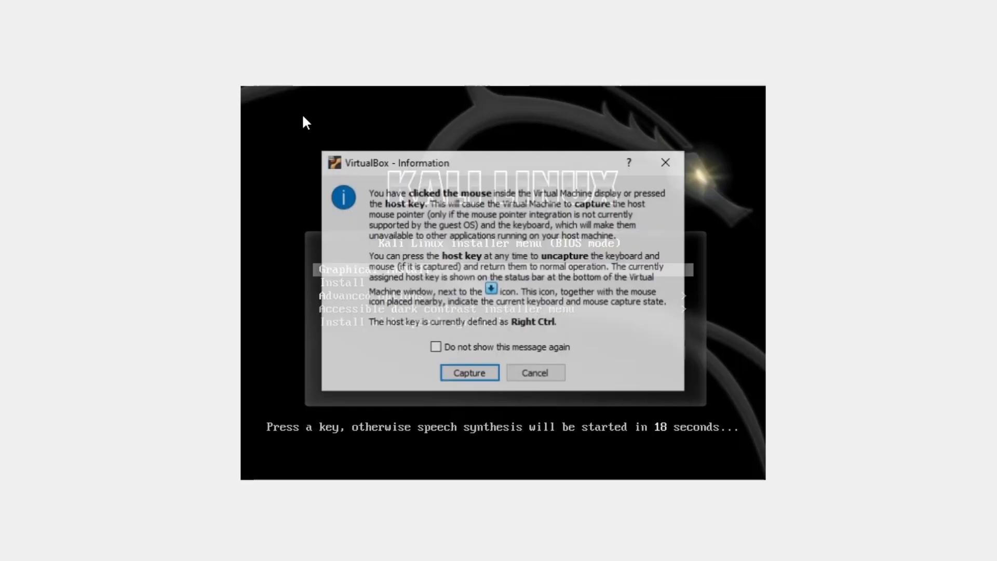
{"action": "left_click", "coordinate": [490, 374]}
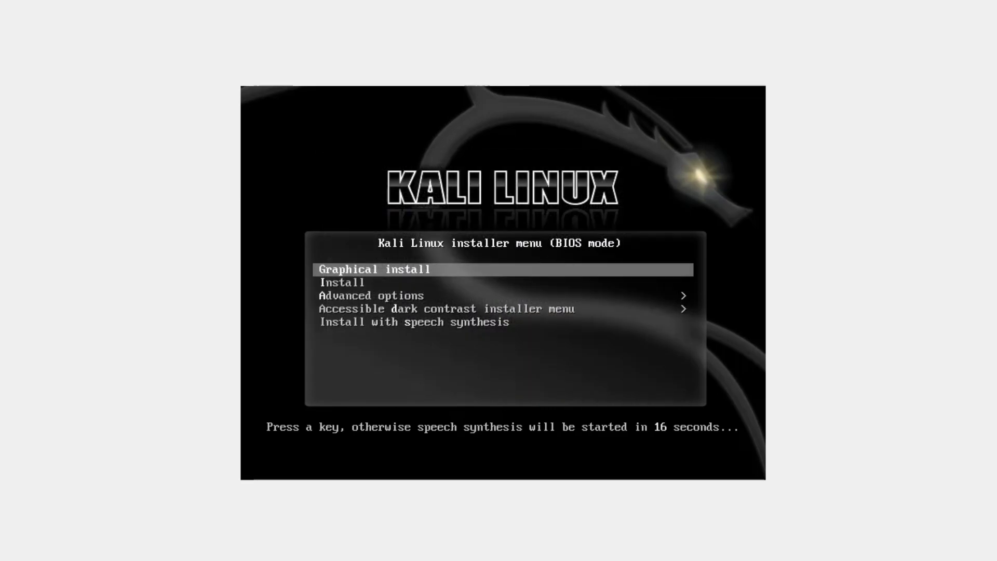
Start the Graphical install from the Kali Linux installer menu
{"action": "key", "text": "Down"}
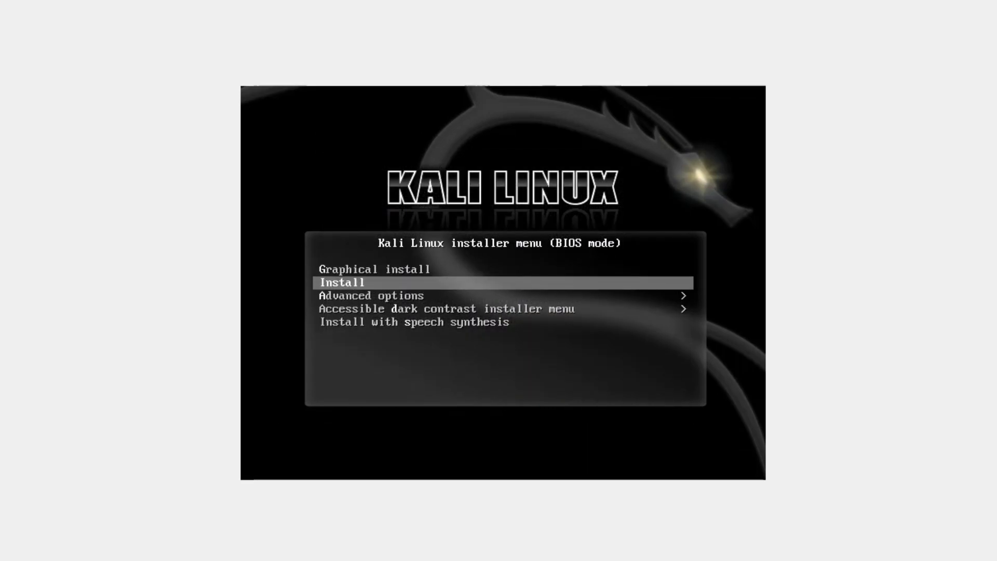
{"action": "key", "text": "Up"}
{"action": "key", "text": "Down"}
{"action": "key", "text": "Up"}
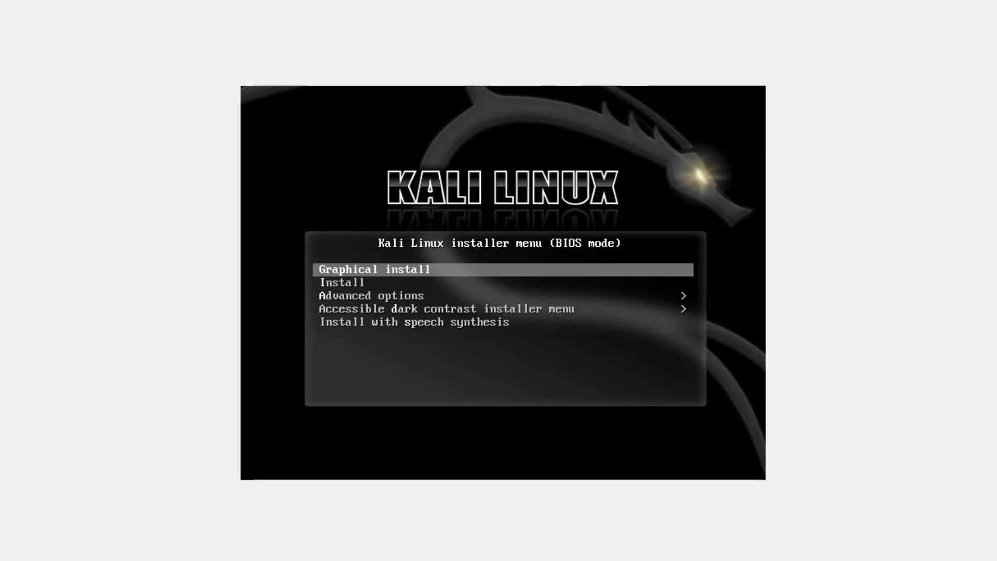
{"action": "key", "text": "Return"}
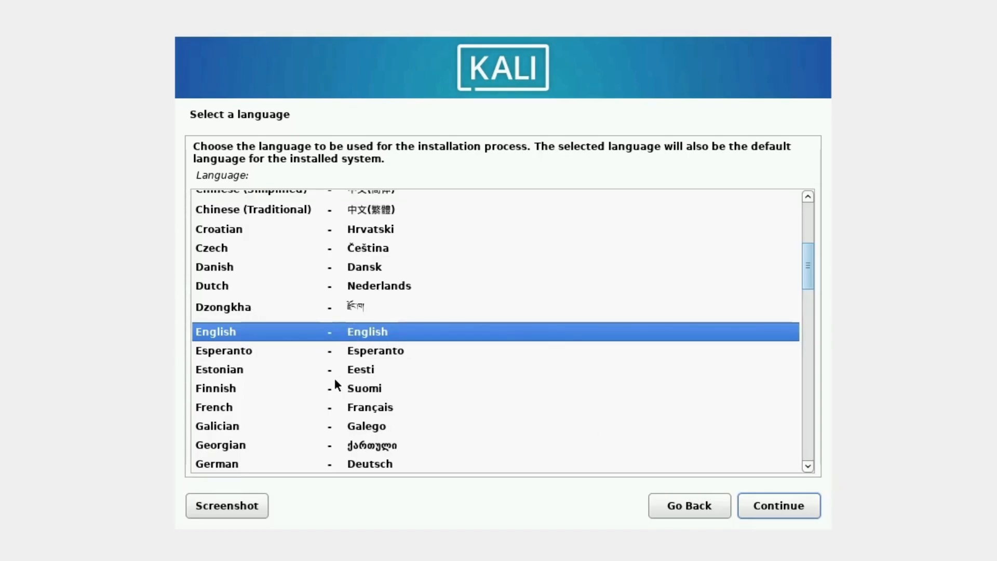
Keep English as the installation language, accept the preselected location and use the American English keymap
{"action": "left_click", "coordinate": [768, 505]}
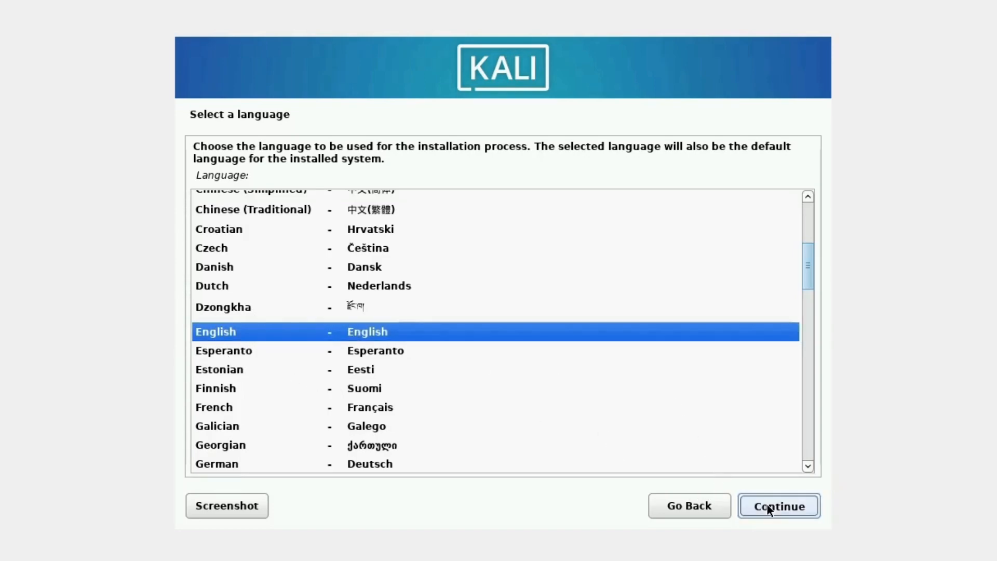
{"action": "left_click", "coordinate": [793, 505]}
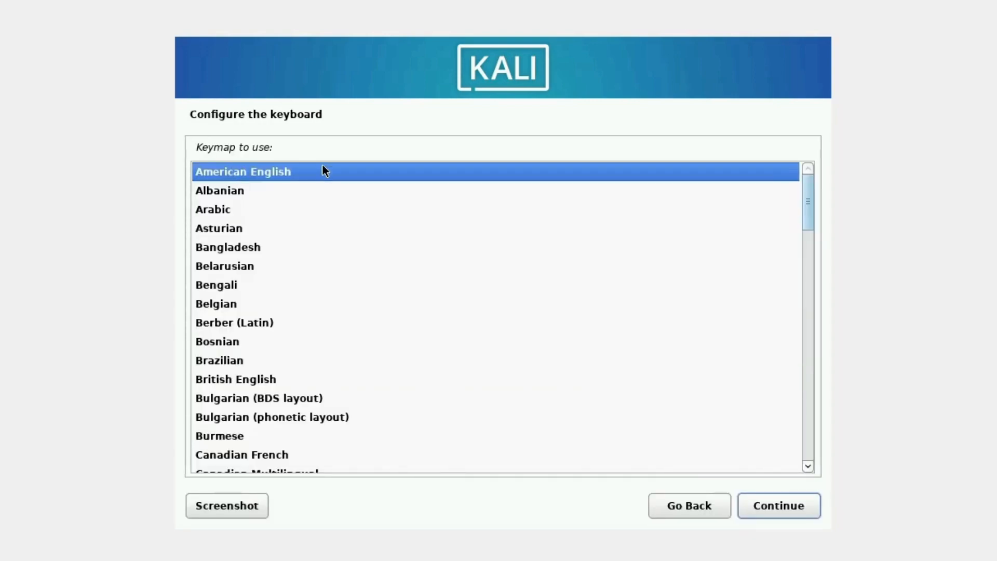
{"action": "left_click", "coordinate": [762, 505]}
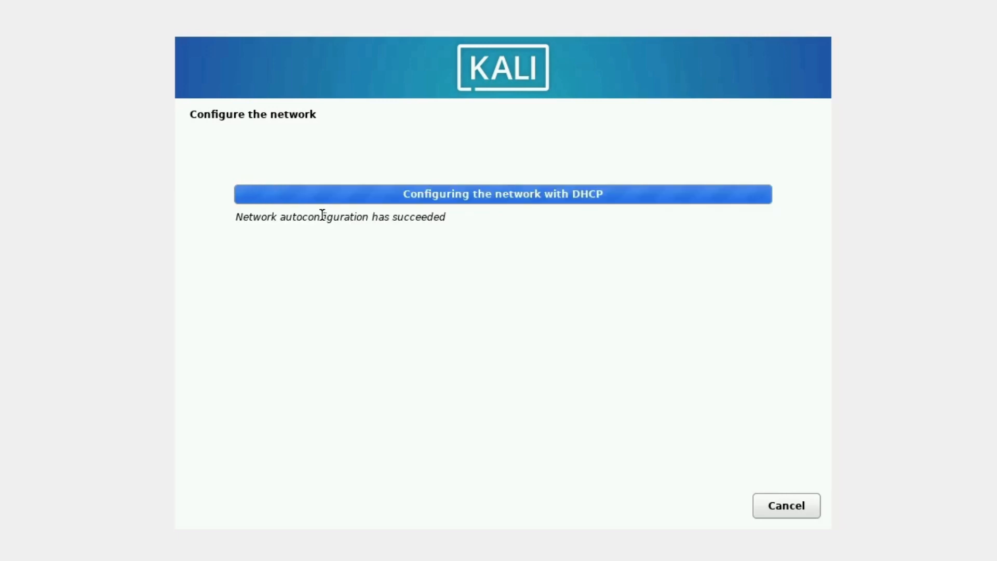
Replace the system's default hostname with the owner's nickname in capital letters and continue
{"action": "double_click", "coordinate": [227, 238]}
{"action": "key", "text": "BackSpace"}
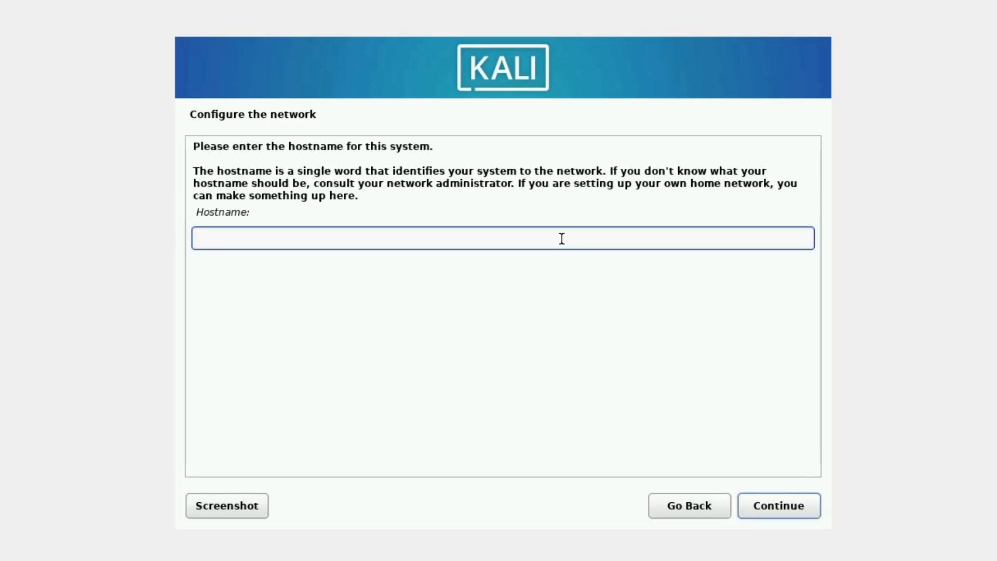
{"action": "type", "text": "HUZI"}
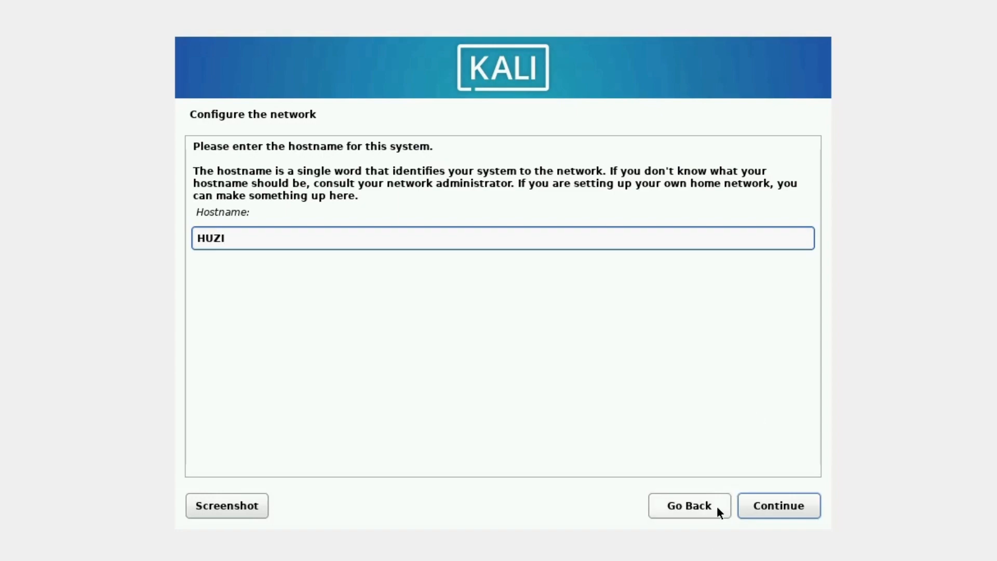
{"action": "left_click", "coordinate": [772, 509]}
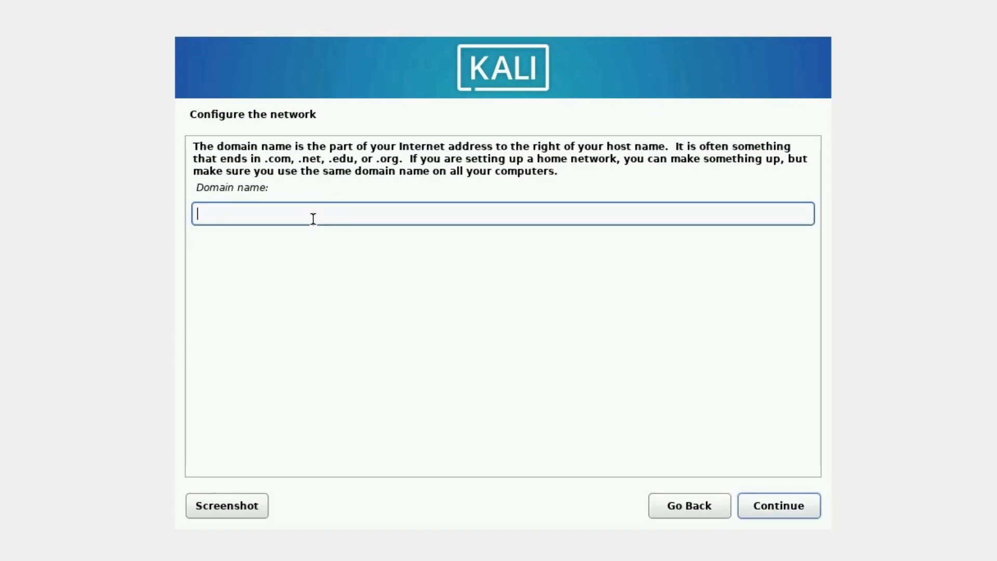
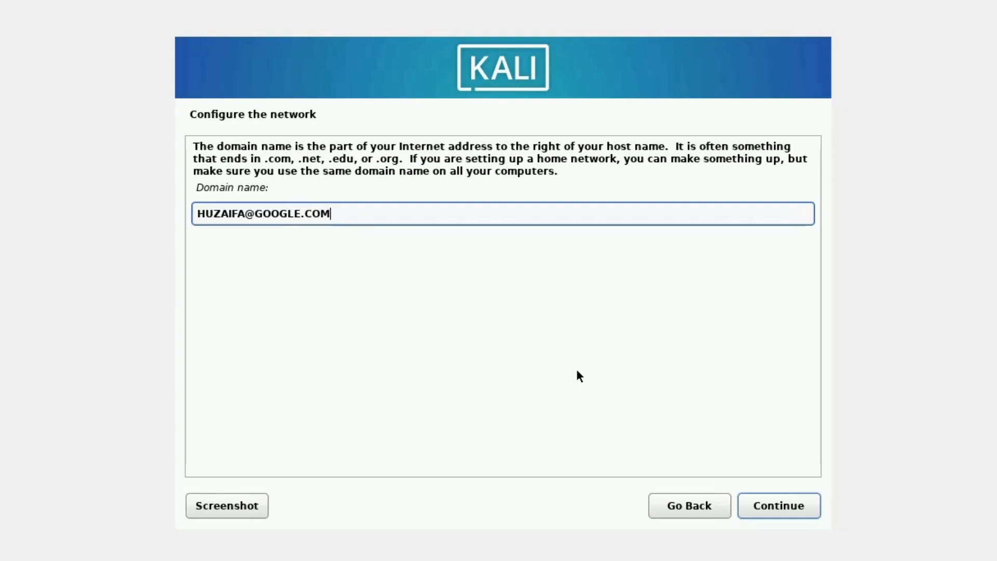
Enter a domain name in e-mail form, made from the owner's name in capital letters, and continue
{"action": "left_click", "coordinate": [762, 506]}
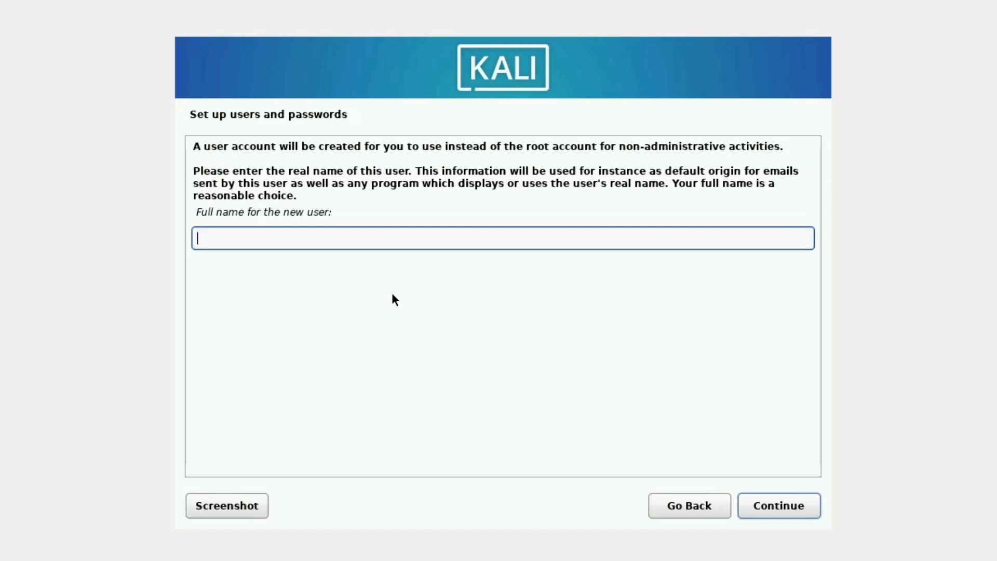
Enter the new user's full name in capital letters and continue to the username page
{"action": "key", "text": "BackSpace"}
{"action": "key", "text": "BackSpace"}
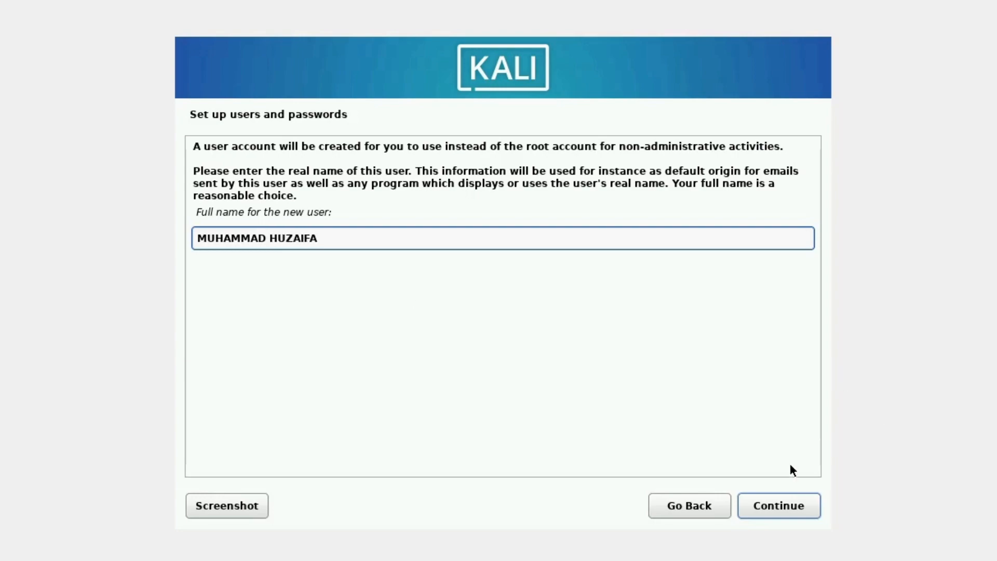
{"action": "left_click", "coordinate": [781, 500]}
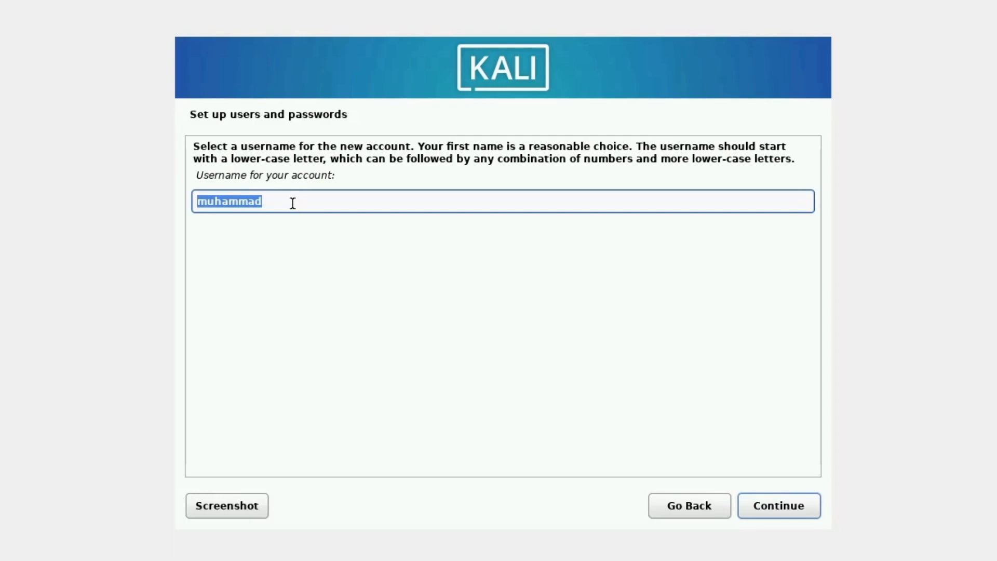
Try to replace the suggested account username with the owner's second name in capital letters
{"action": "key", "text": "BackSpace"}
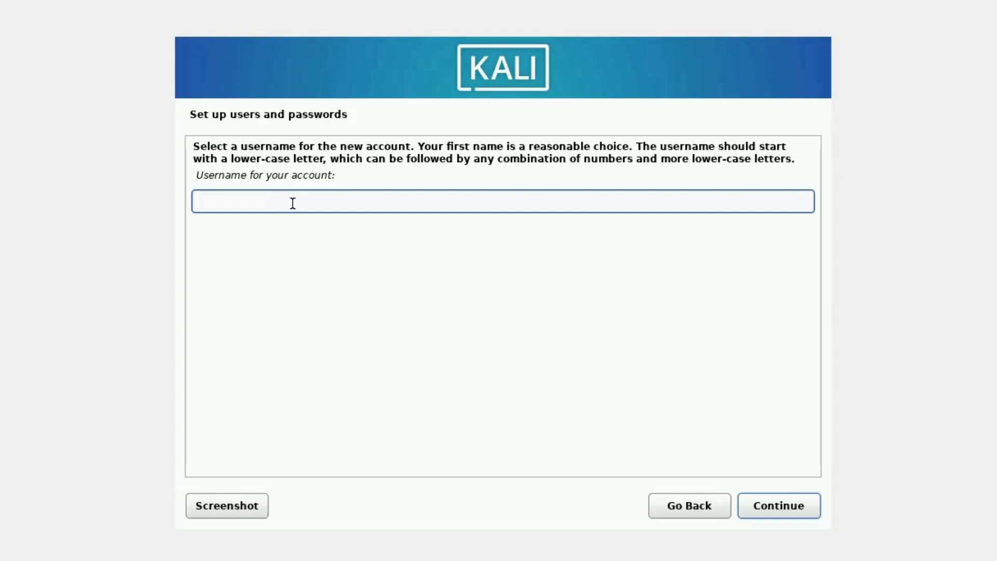
{"action": "type", "text": "kuz"}
{"action": "key", "text": "BackSpace"}
{"action": "key", "text": "BackSpace"}
{"action": "key", "text": "BackSpace"}
{"action": "type", "text": "HUZI"}
{"action": "left_click_drag", "start_coordinate": [243, 200], "coordinate": [175, 202]}
{"action": "type", "text": "hu"}
{"action": "key", "text": "BackSpace"}
{"action": "key", "text": "BackSpace"}
{"action": "type", "text": "HUZAIFA"}
{"action": "left_click", "coordinate": [771, 501]}
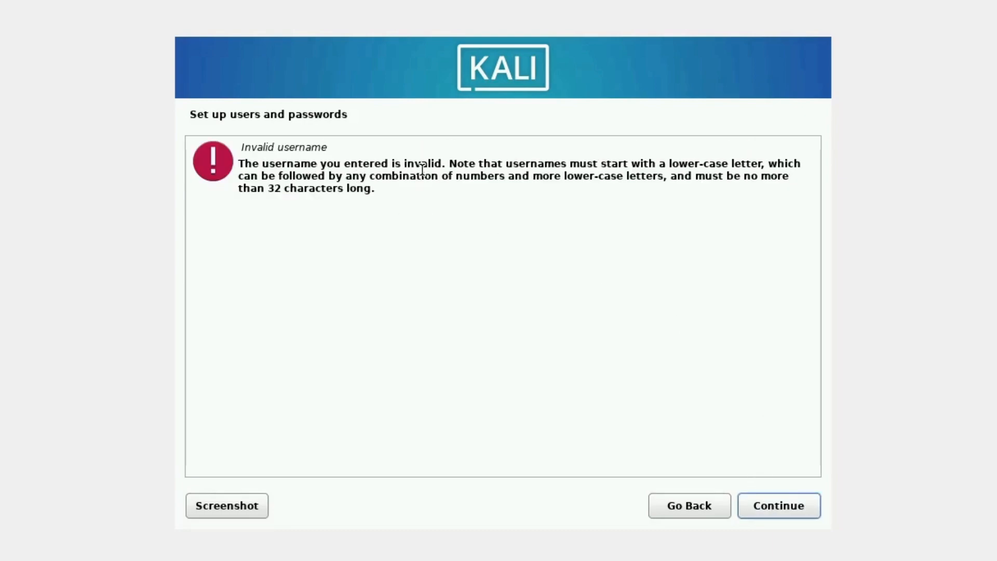
{"action": "left_click", "coordinate": [655, 514]}
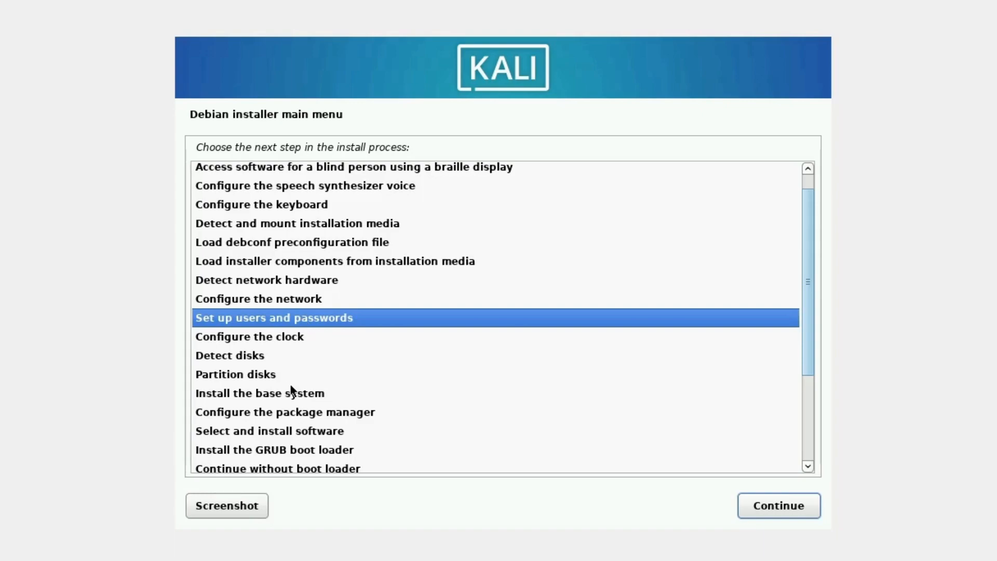
Reopen the Set up users and passwords stage from the installer main menu and keep the full name already entered
{"action": "scroll", "coordinate": [291, 298], "scroll_direction": "down", "scroll_amount": 3}
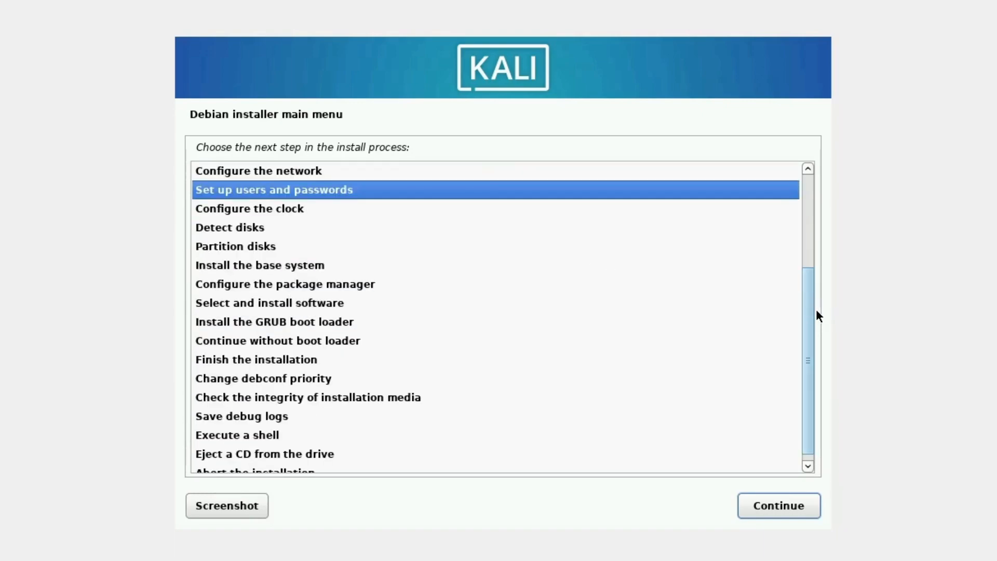
{"action": "scroll", "coordinate": [811, 312], "scroll_direction": "up", "scroll_amount": 3}
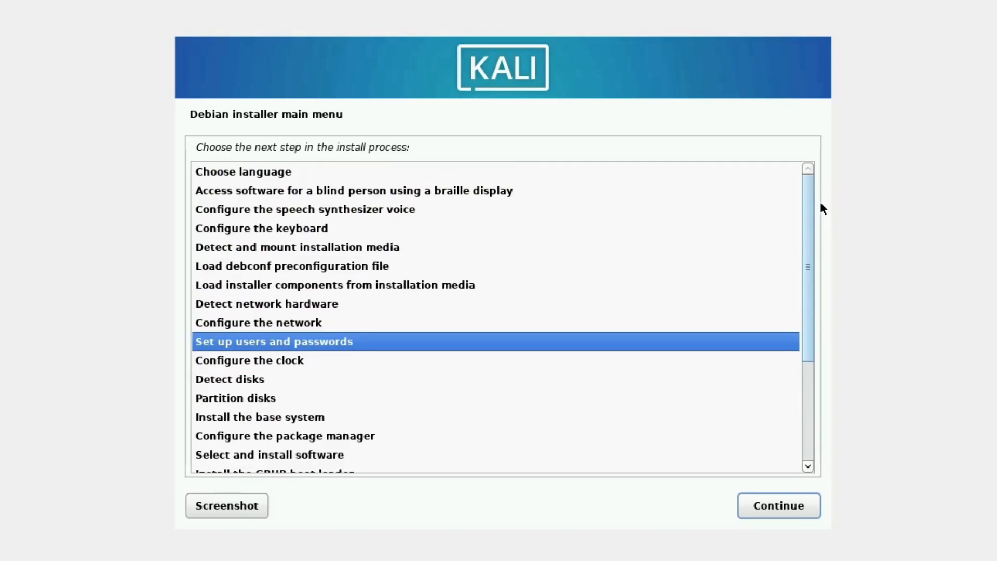
{"action": "scroll", "coordinate": [821, 213], "scroll_direction": "down", "scroll_amount": 1}
{"action": "scroll", "coordinate": [821, 234], "scroll_direction": "down", "scroll_amount": 1}
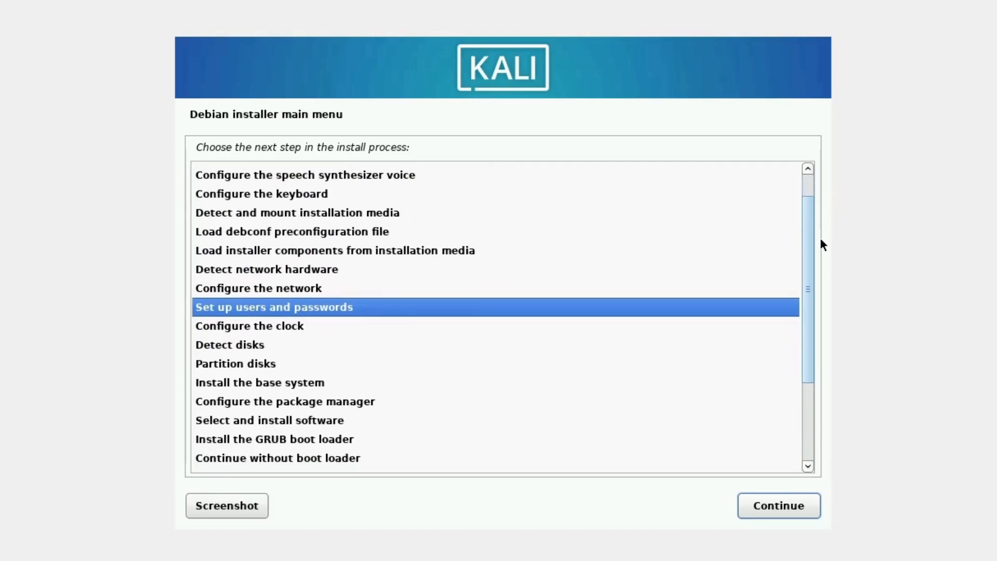
{"action": "double_click", "coordinate": [379, 301]}
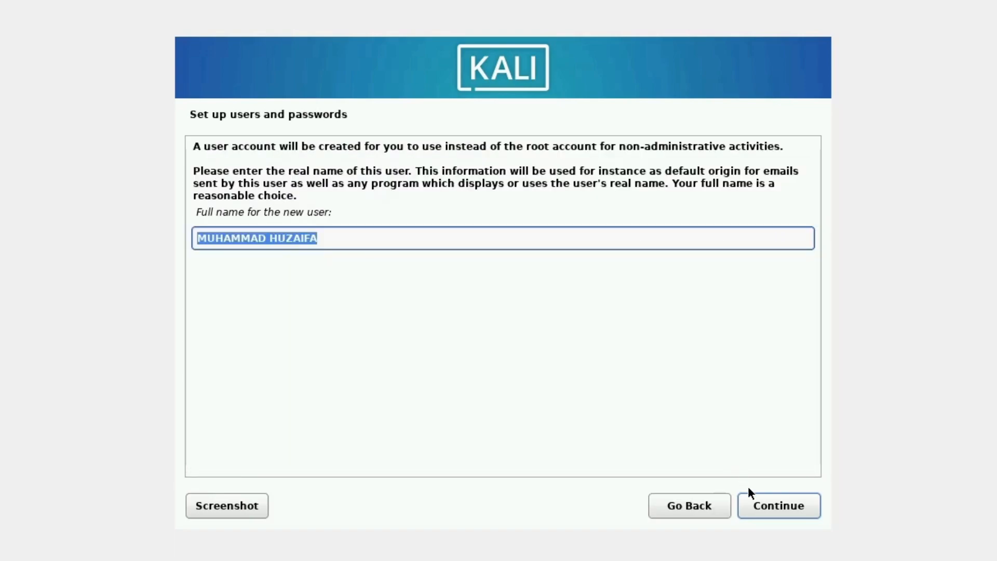
{"action": "left_click", "coordinate": [756, 506]}
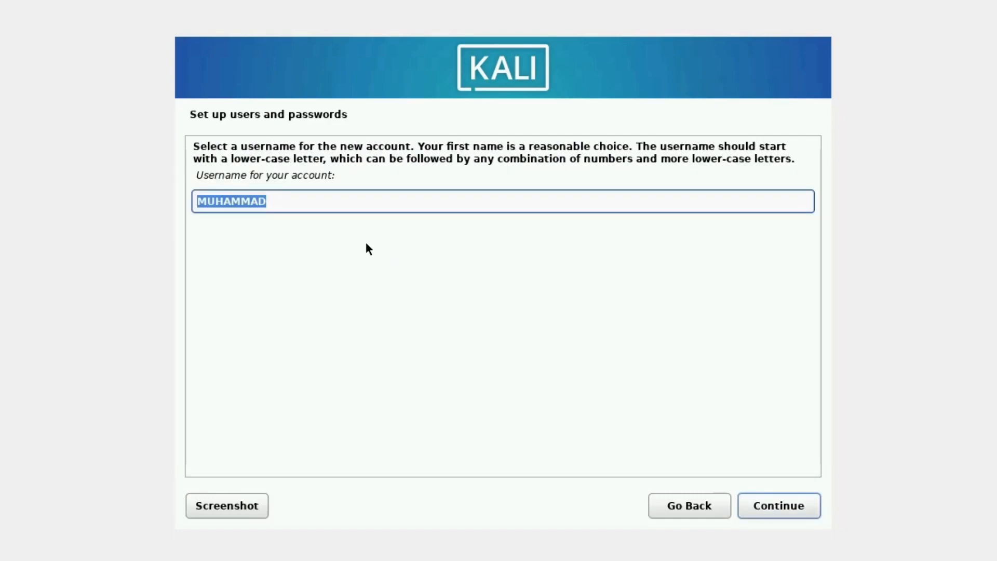
Replace the suggested account username with the owner's second name in lower-case letters and continue
{"action": "key", "text": "BackSpace"}
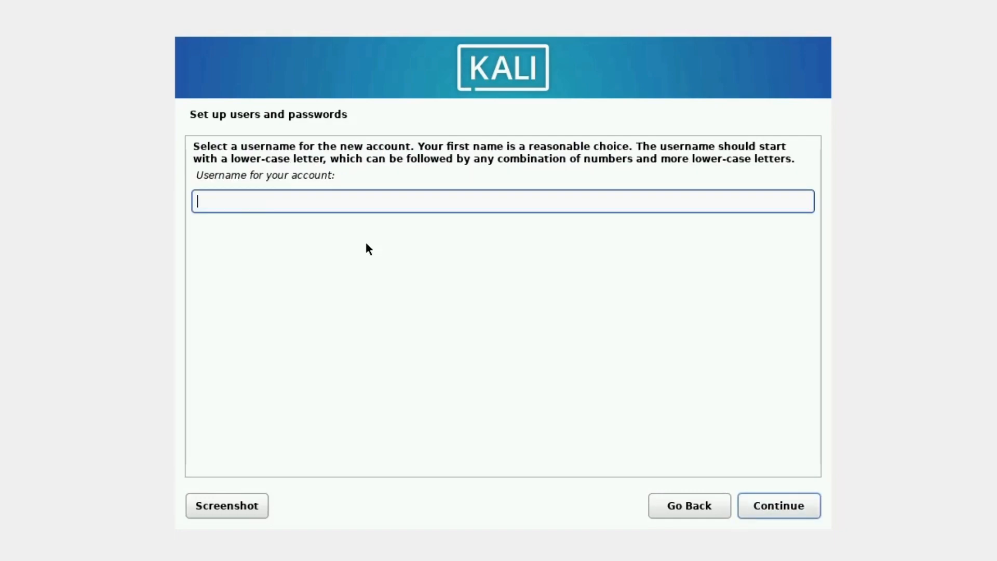
{"action": "type", "text": "huzaifa"}
{"action": "left_click", "coordinate": [751, 505]}
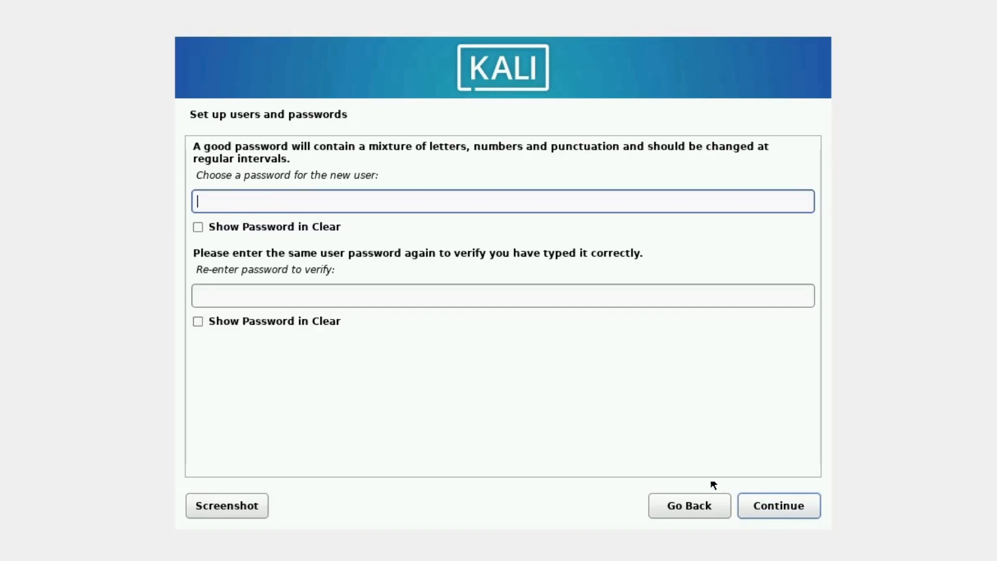
Enter the new user's password, re-enter it for verification and continue
{"action": "type", "text": "••••••••••"}
{"action": "left_click", "coordinate": [517, 293]}
{"action": "type", "text": "••••••••••"}
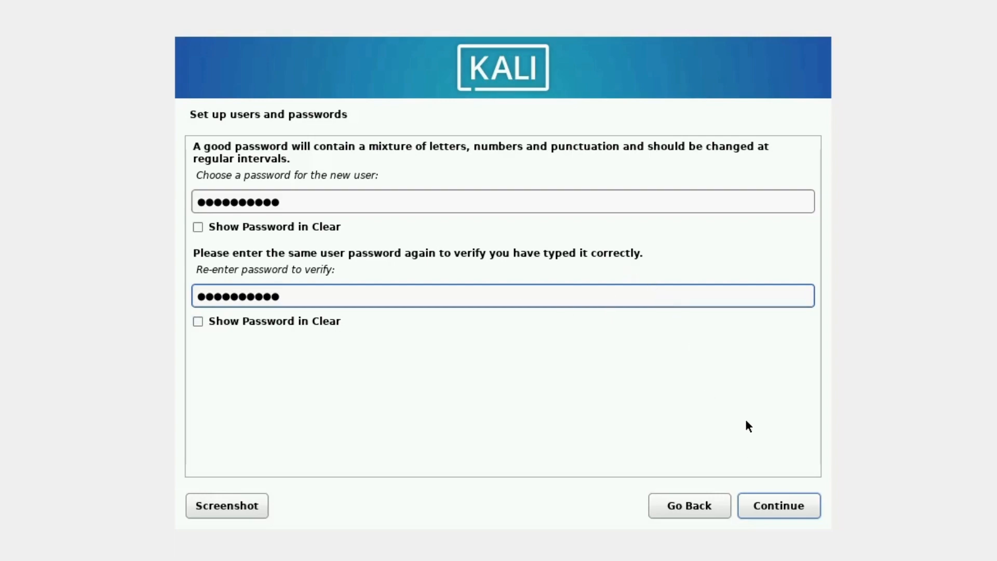
{"action": "left_click", "coordinate": [764, 505]}
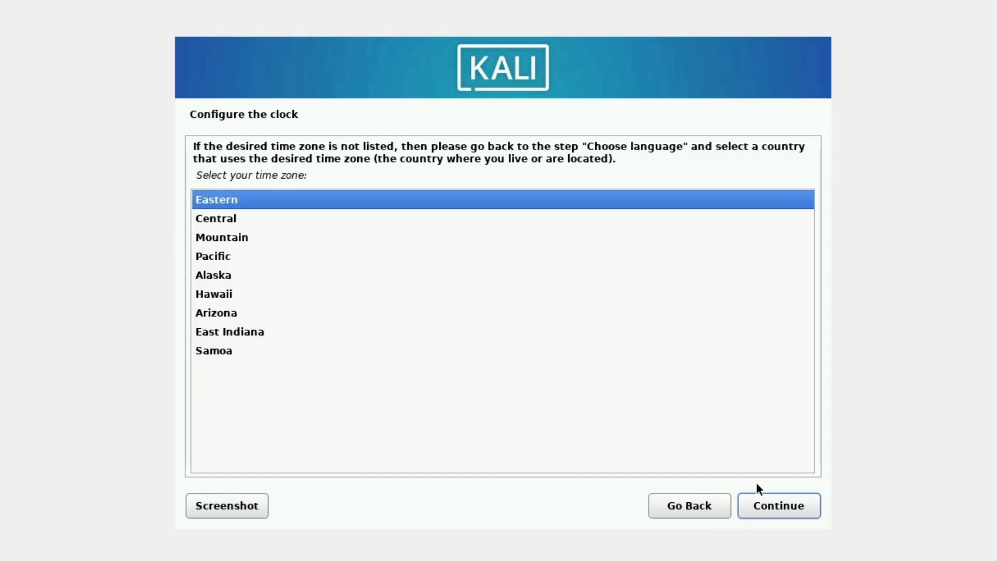
Accept the Eastern time zone and choose guided partitioning of the entire sda VBOX HARDDISK with all files in one partition
{"action": "left_click", "coordinate": [771, 505]}
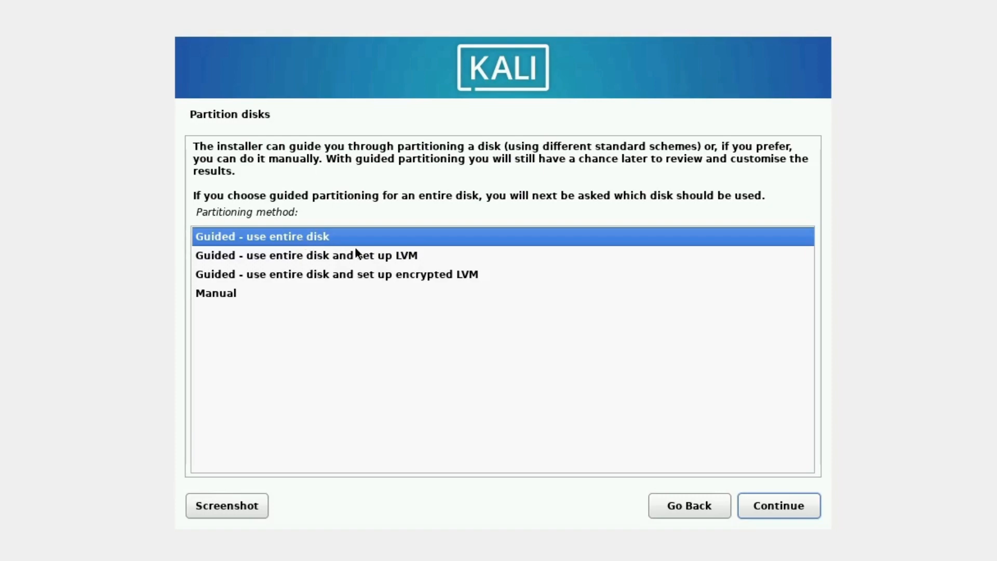
{"action": "left_click", "coordinate": [772, 508]}
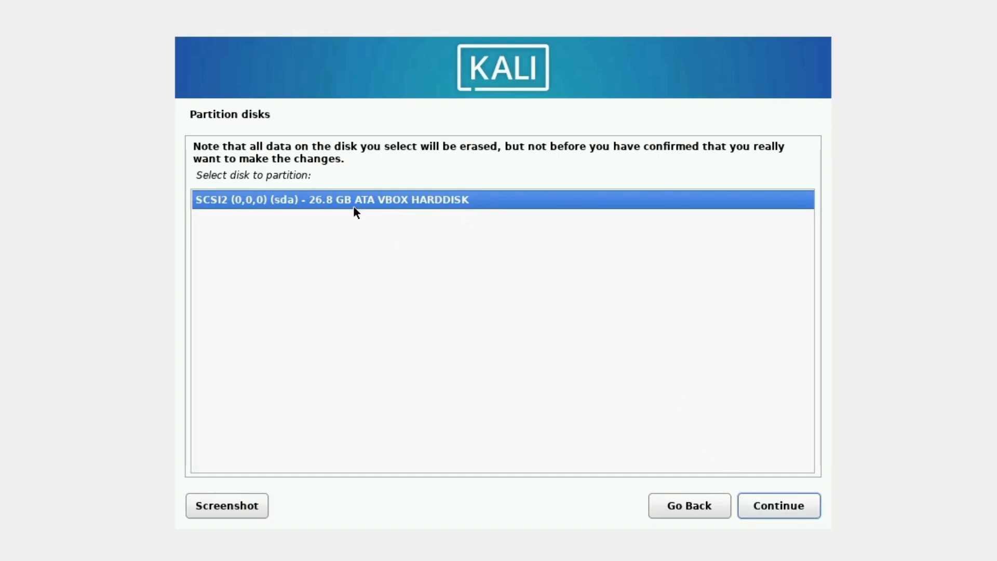
{"action": "left_click", "coordinate": [791, 510]}
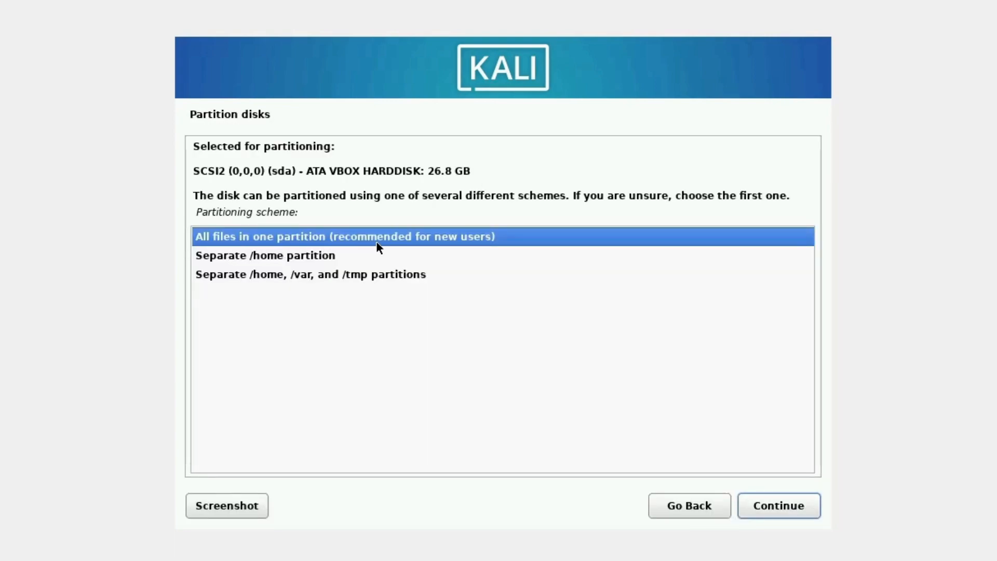
{"action": "left_click", "coordinate": [781, 507]}
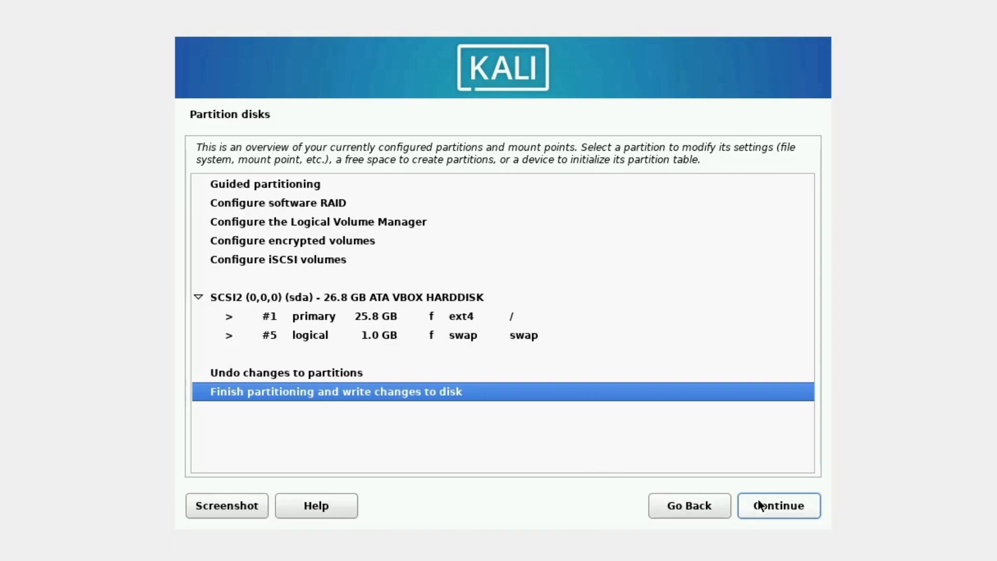
Finish partitioning and confirm with Yes that the changes are written to the disk
{"action": "left_click", "coordinate": [797, 503]}
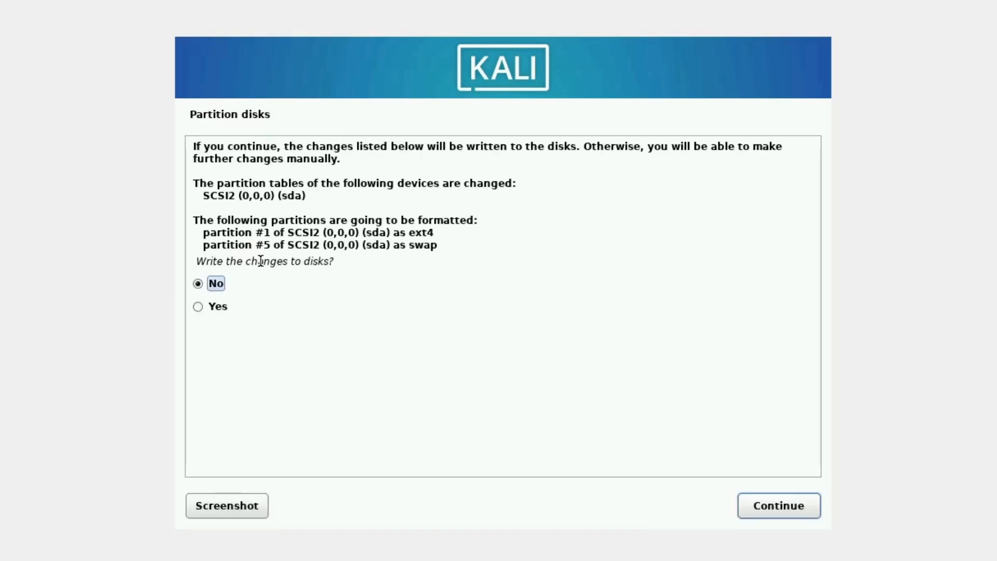
{"action": "left_click", "coordinate": [214, 305]}
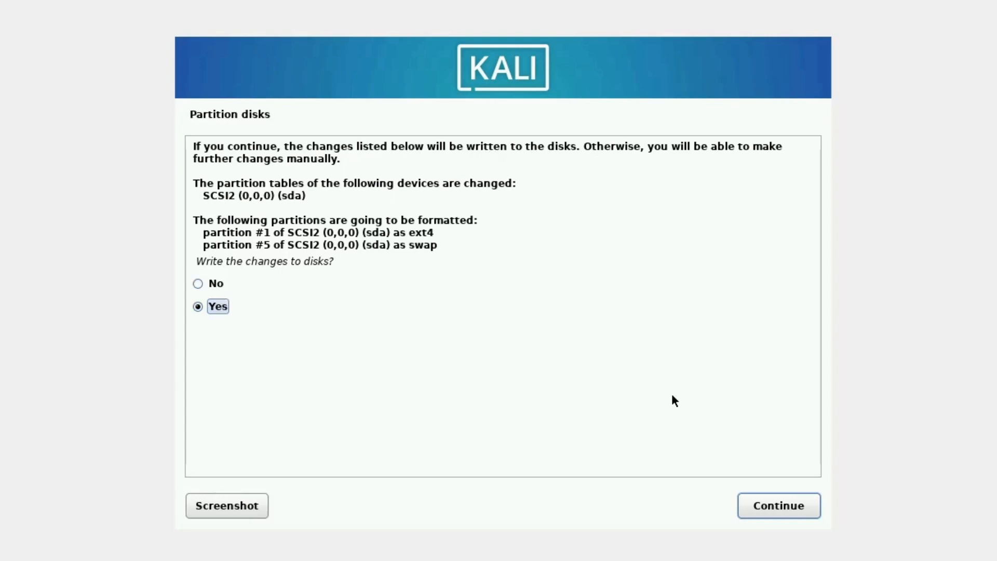
{"action": "left_click", "coordinate": [793, 509]}
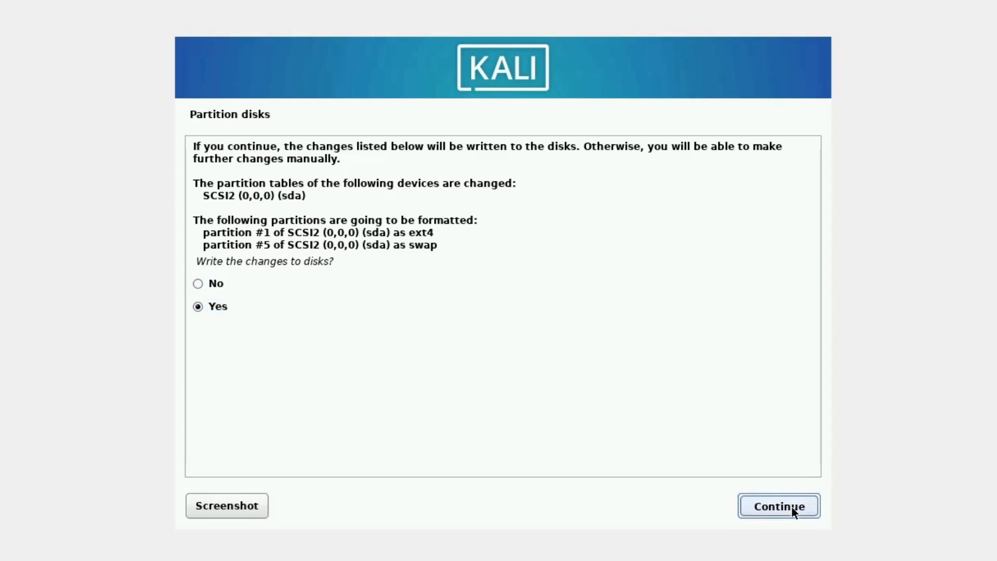
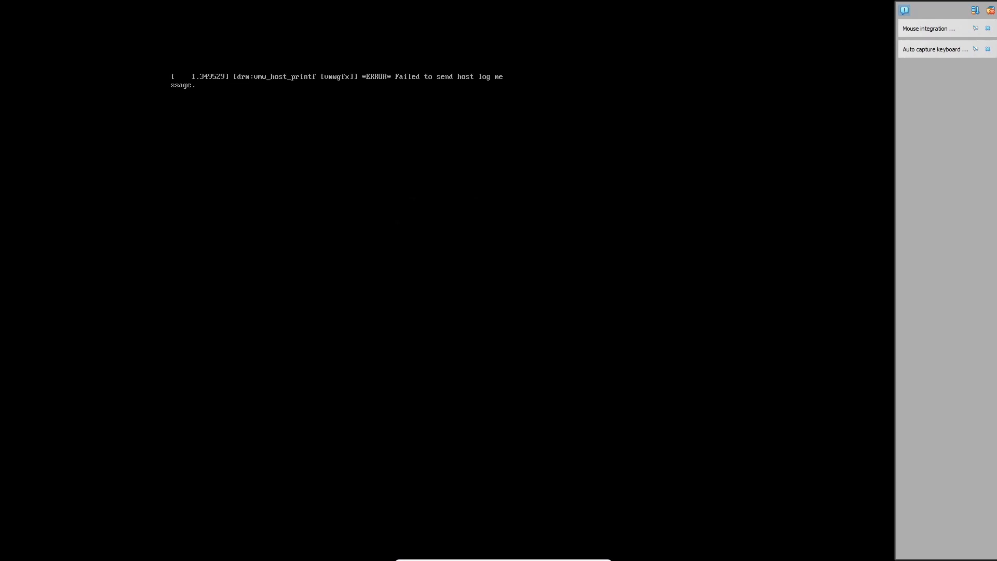
Close the VirtualBox notifications about mouse integration and automatic keyboard capture
{"action": "mouse_move", "coordinate": [945, 46]}
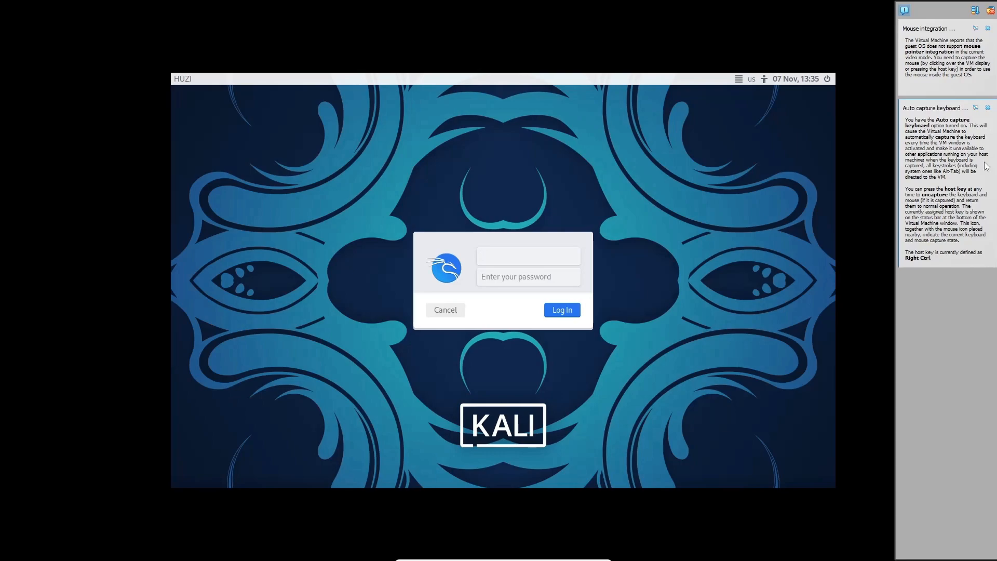
{"action": "left_click", "coordinate": [988, 29]}
{"action": "left_click", "coordinate": [988, 29]}
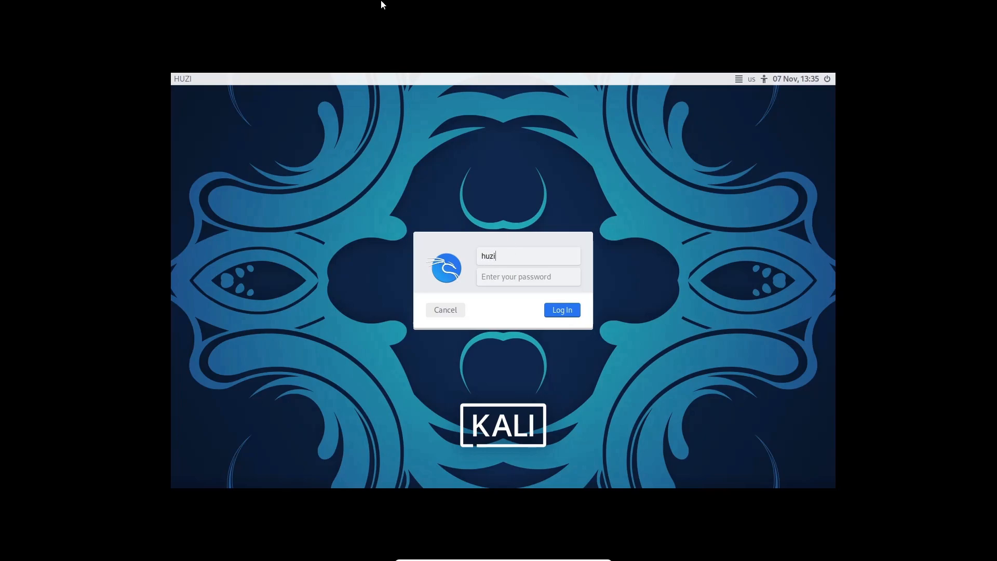
Log in to Kali with the account's username and password
{"action": "left_click", "coordinate": [517, 279]}
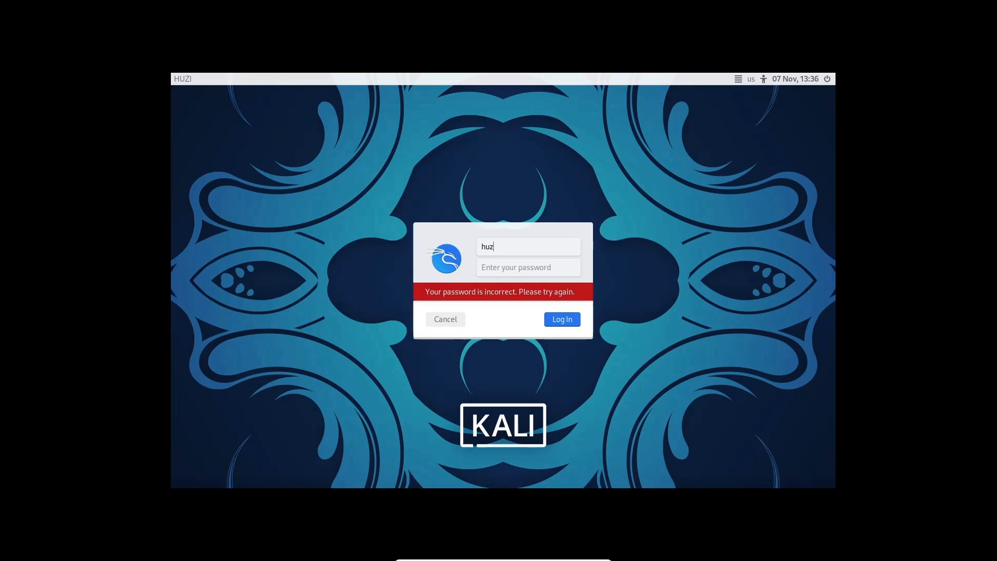
{"action": "left_click", "coordinate": [536, 265]}
{"action": "key", "text": "Return"}
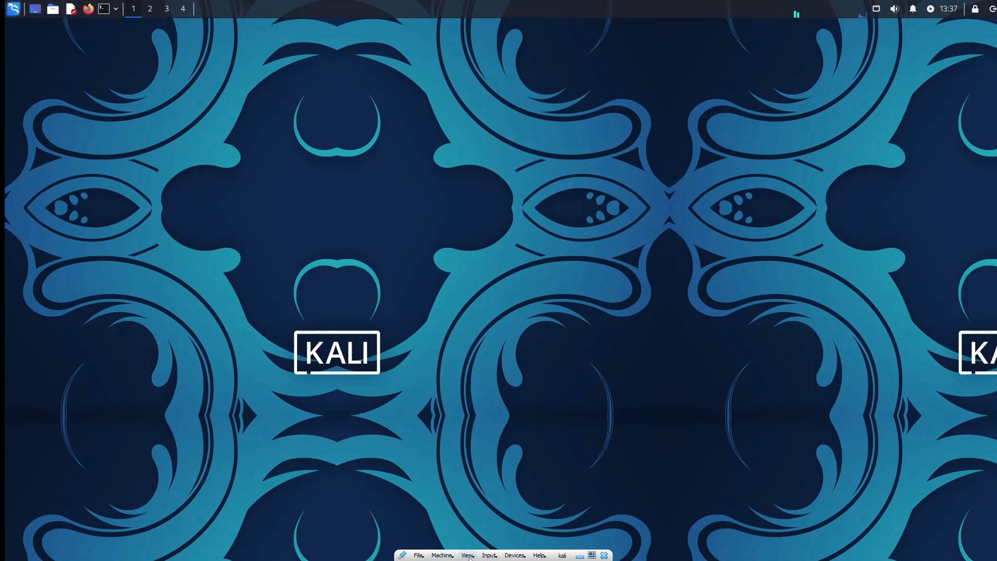
Switch the virtual machine from full-screen to windowed mode and back to full-screen mode
{"action": "left_click", "coordinate": [469, 555]}
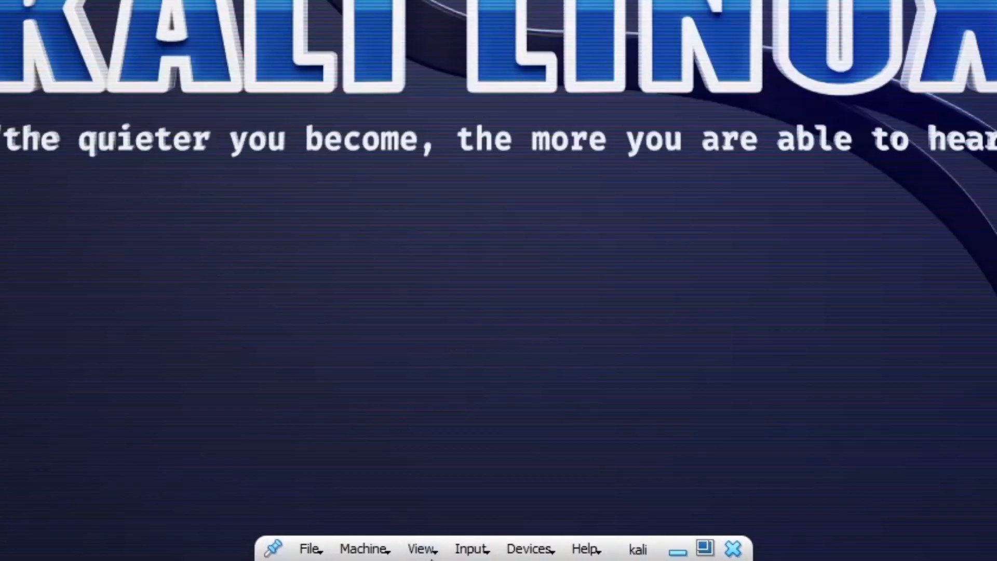
{"action": "left_click", "coordinate": [423, 551]}
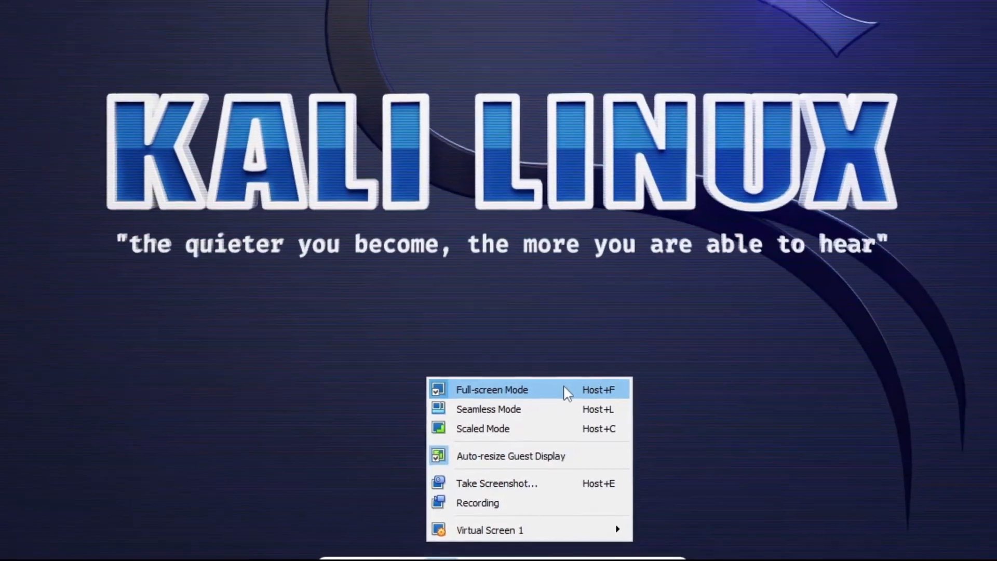
{"action": "left_click", "coordinate": [567, 334]}
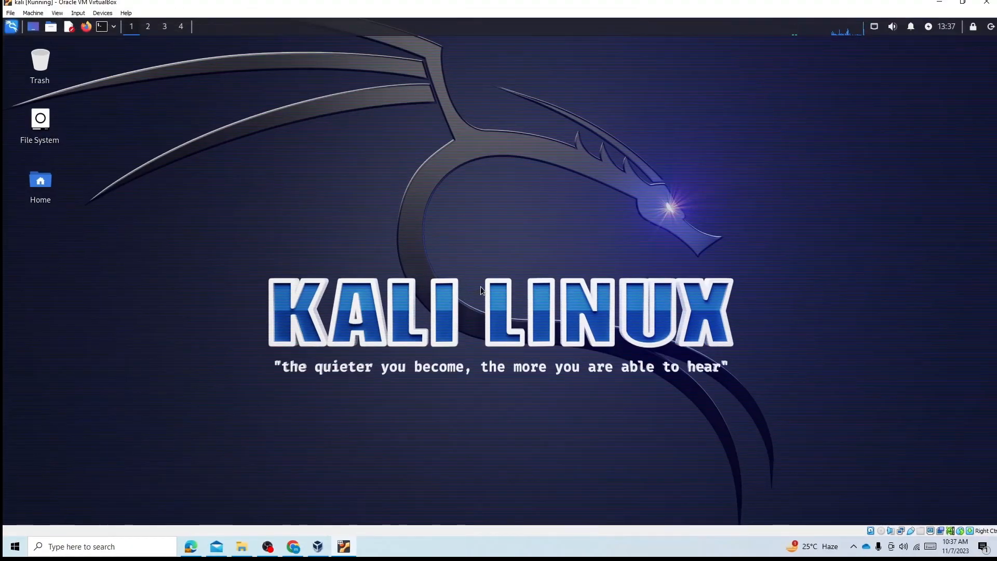
{"action": "left_click", "coordinate": [56, 13]}
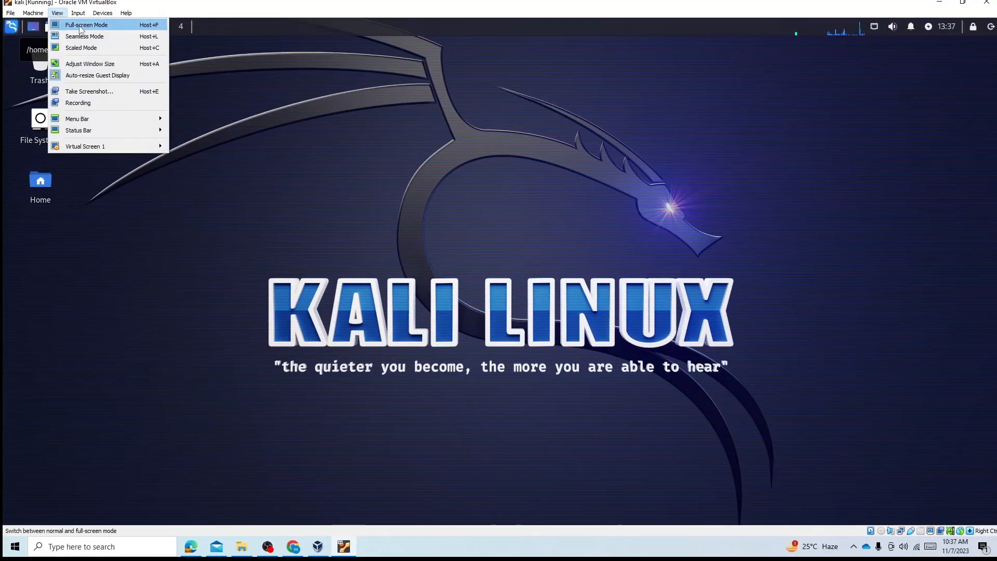
{"action": "left_click", "coordinate": [52, 23]}
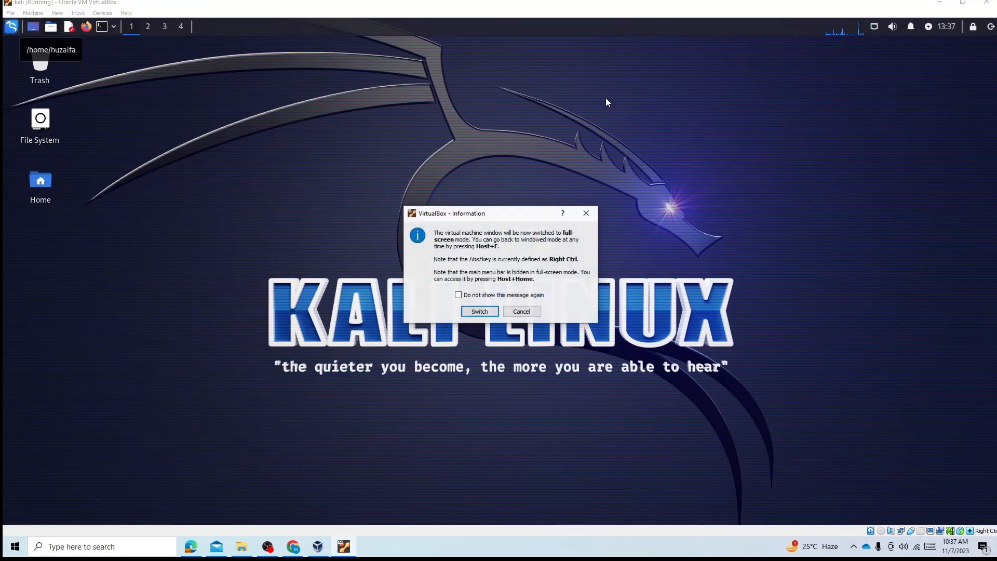
{"action": "left_click", "coordinate": [479, 311]}
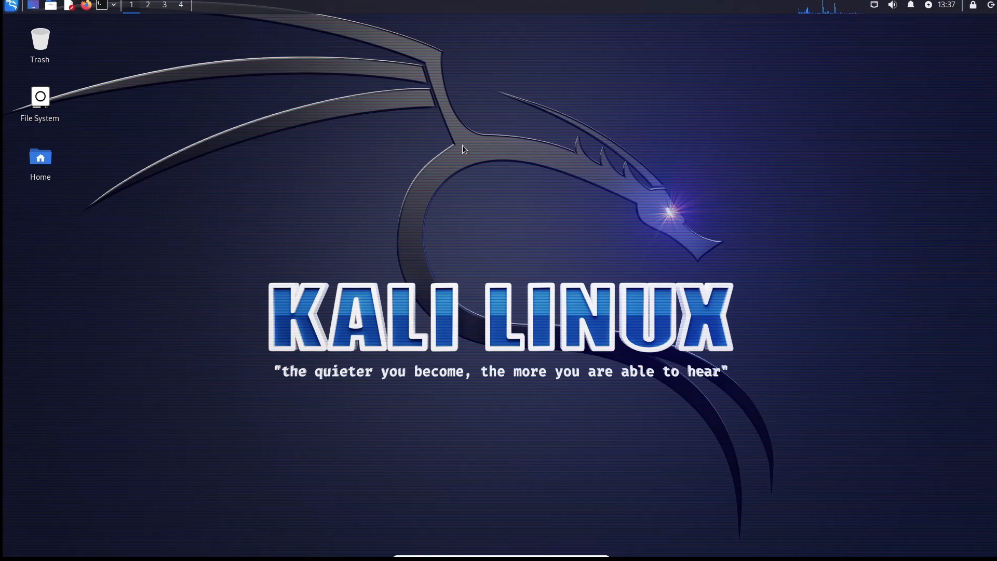
Launch Firefox in Kali and check the list of Ethernet network connections
{"action": "left_click", "coordinate": [87, 5]}
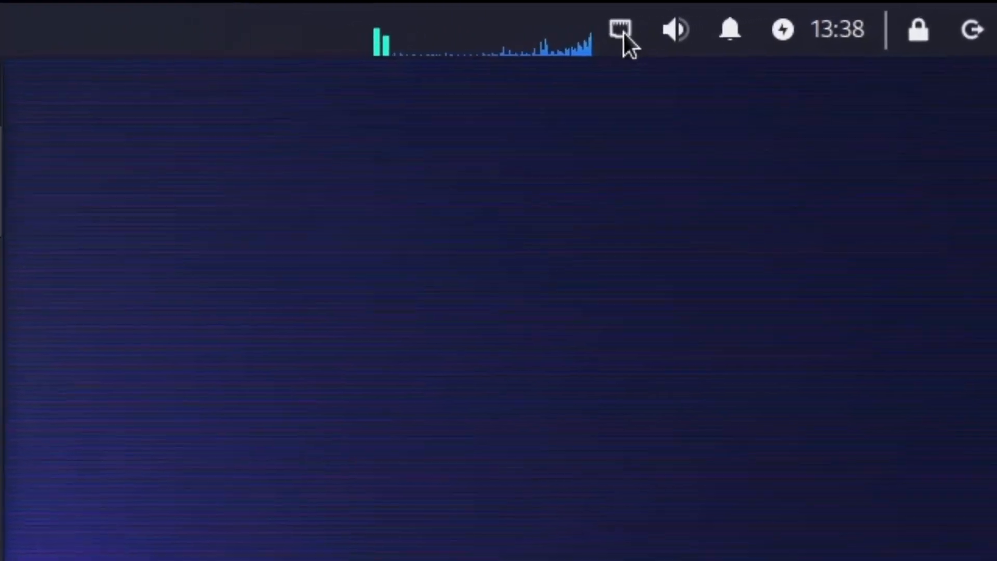
{"action": "left_click", "coordinate": [874, 6]}
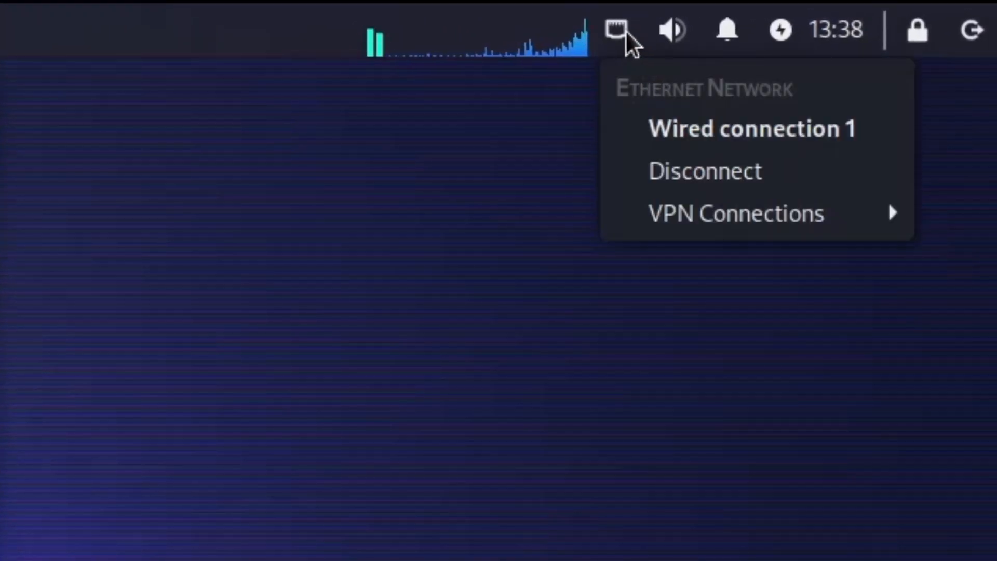
{"action": "left_click", "coordinate": [625, 35]}
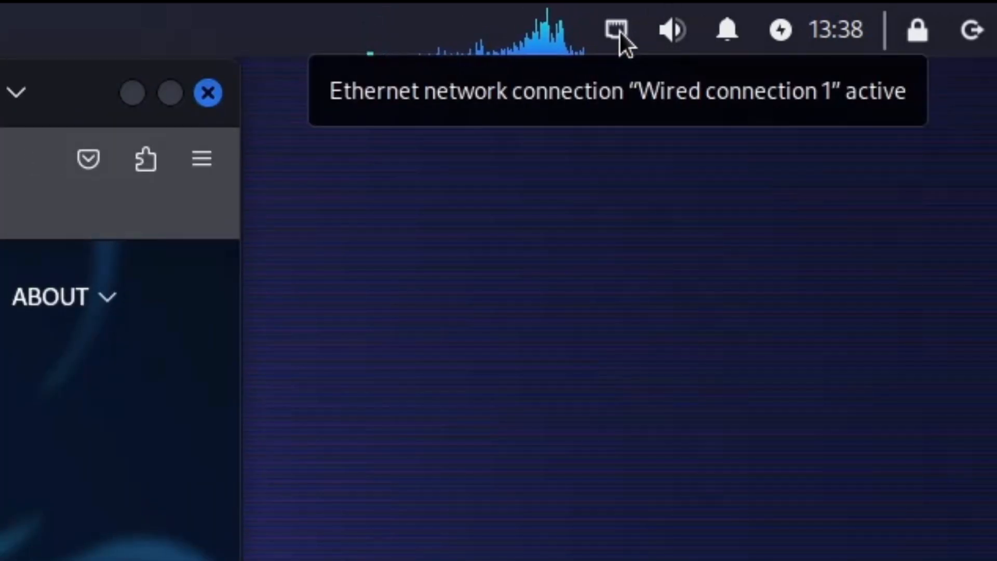
Search the web for "facebook" to test the internet connection, look through the results and close the browser
{"action": "type", "text": "faceboo"}
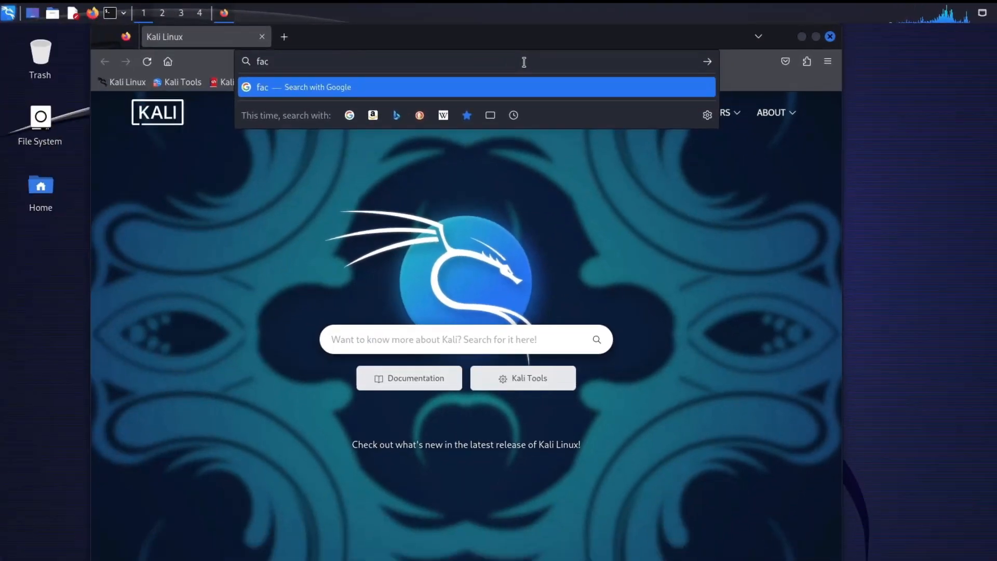
{"action": "type", "text": "k"}
{"action": "key", "text": "Return"}
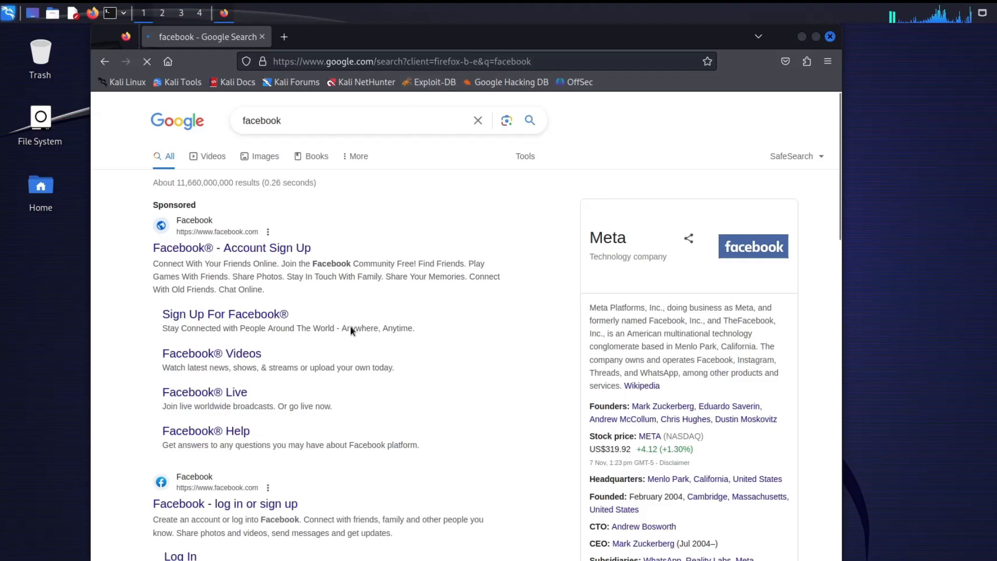
{"action": "scroll", "coordinate": [795, 242], "scroll_direction": "down", "scroll_amount": 2}
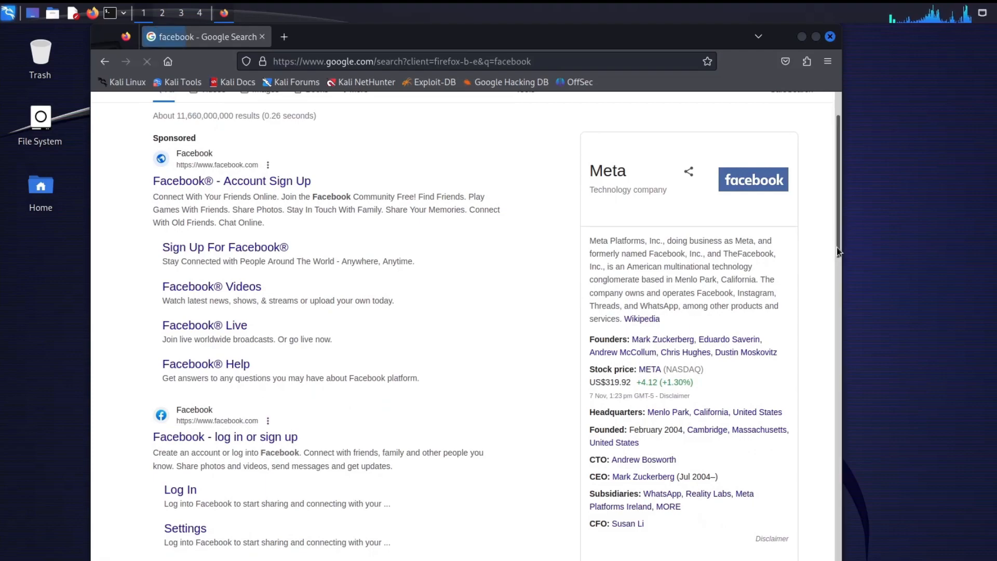
{"action": "left_click_drag", "start_coordinate": [837, 247], "coordinate": [836, 498]}
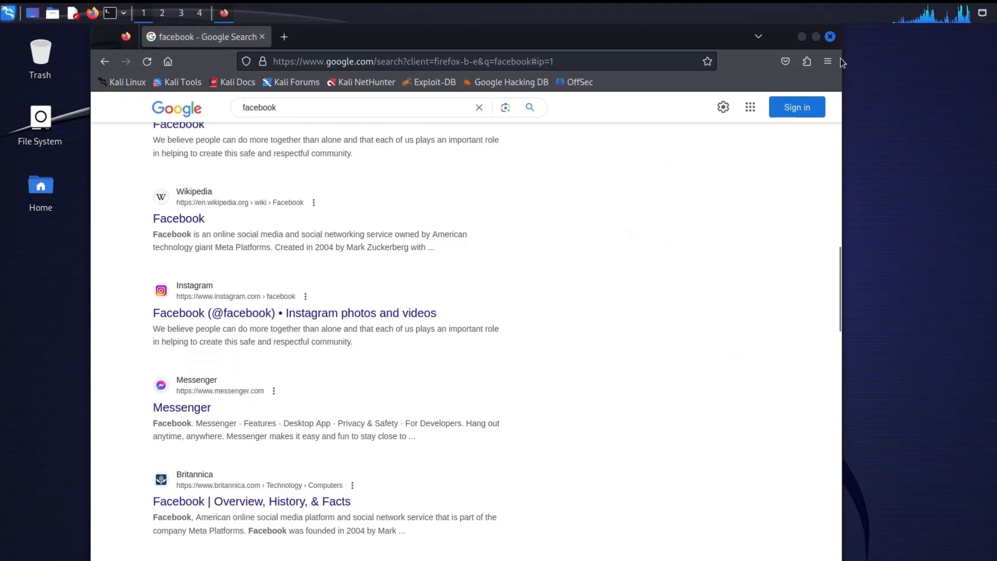
{"action": "left_click", "coordinate": [830, 38]}
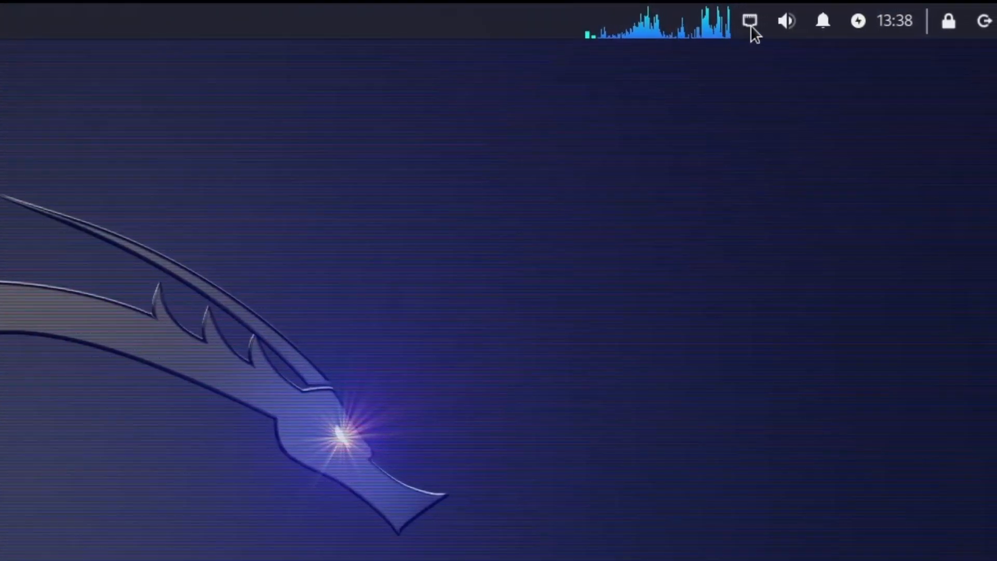
Leave full-screen mode and open the USB page of the virtual machine's settings
{"action": "left_click", "coordinate": [751, 27]}
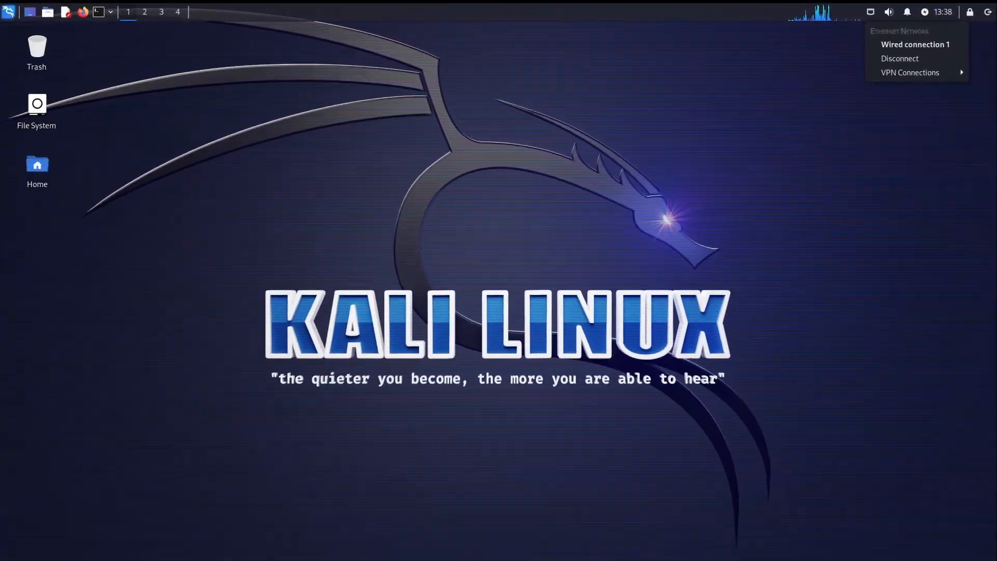
{"action": "left_click", "coordinate": [532, 558]}
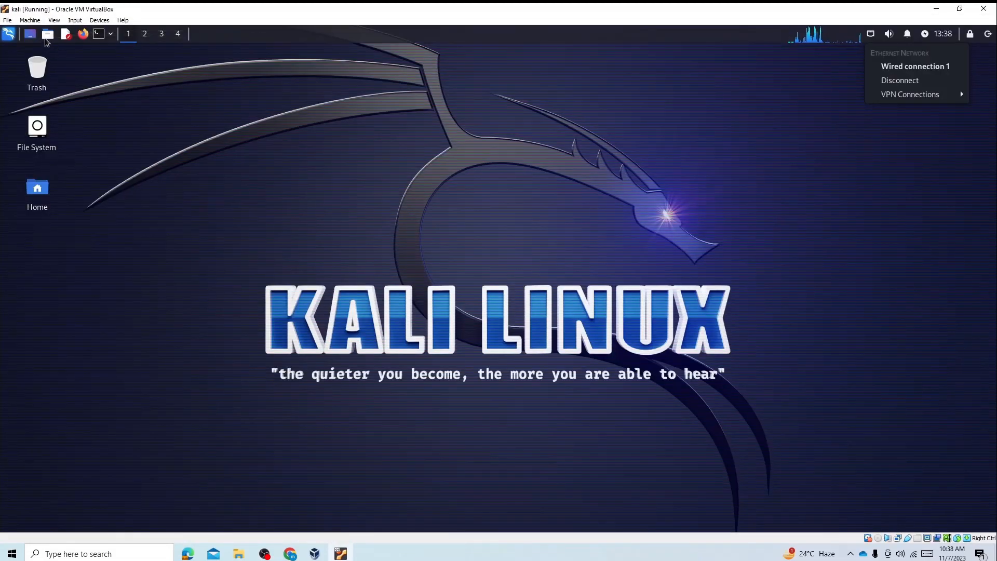
{"action": "key", "text": "Control_R+s"}
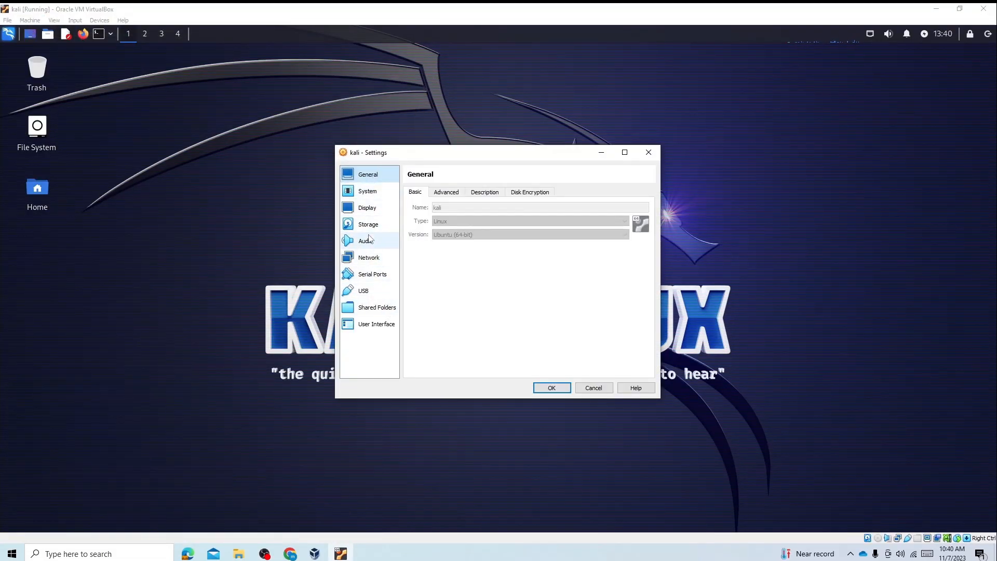
{"action": "left_click", "coordinate": [374, 264]}
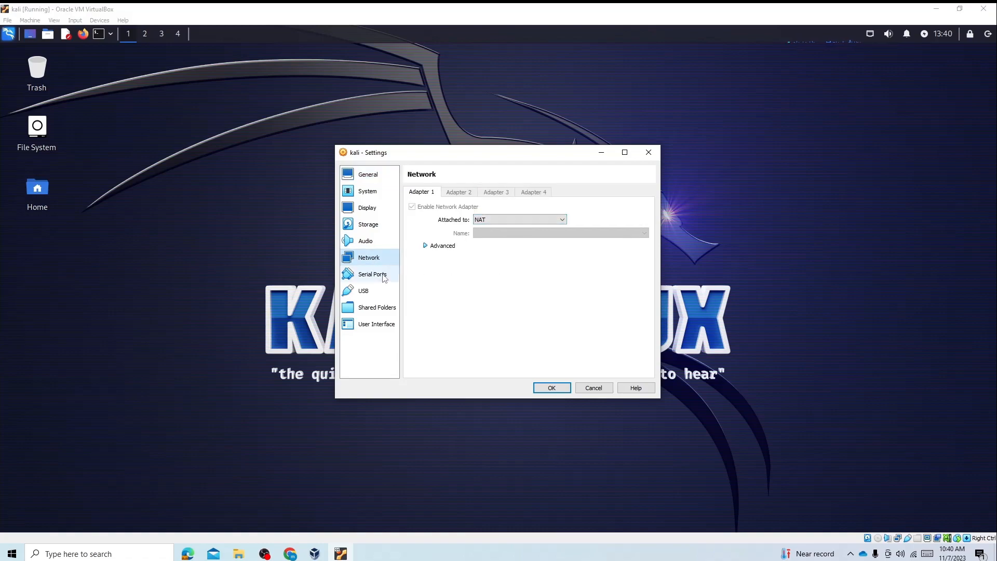
{"action": "left_click", "coordinate": [365, 291]}
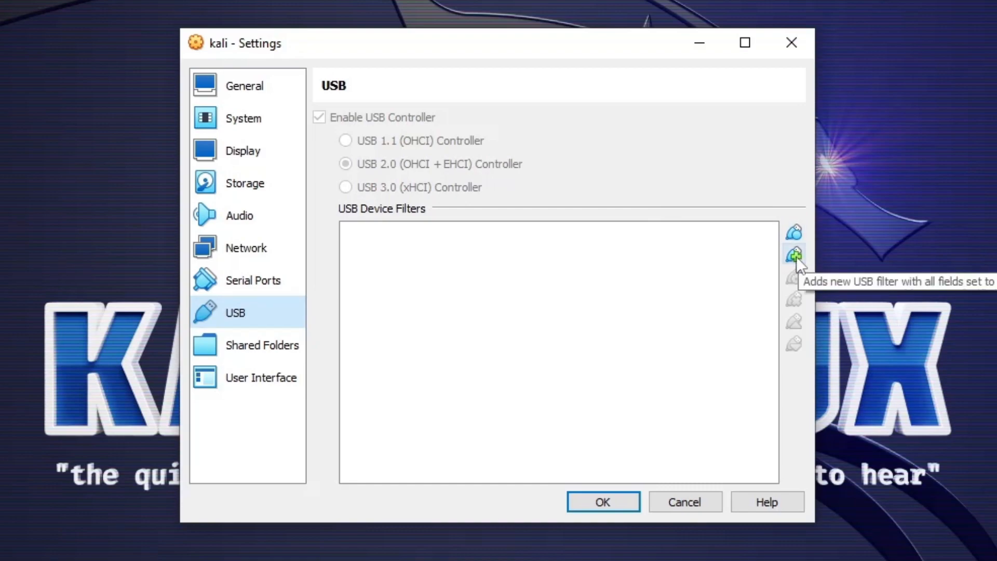
Add an empty USB device filter and one for the Realtek 802.11n WLAN Adapter, and save the settings
{"action": "left_click", "coordinate": [795, 254]}
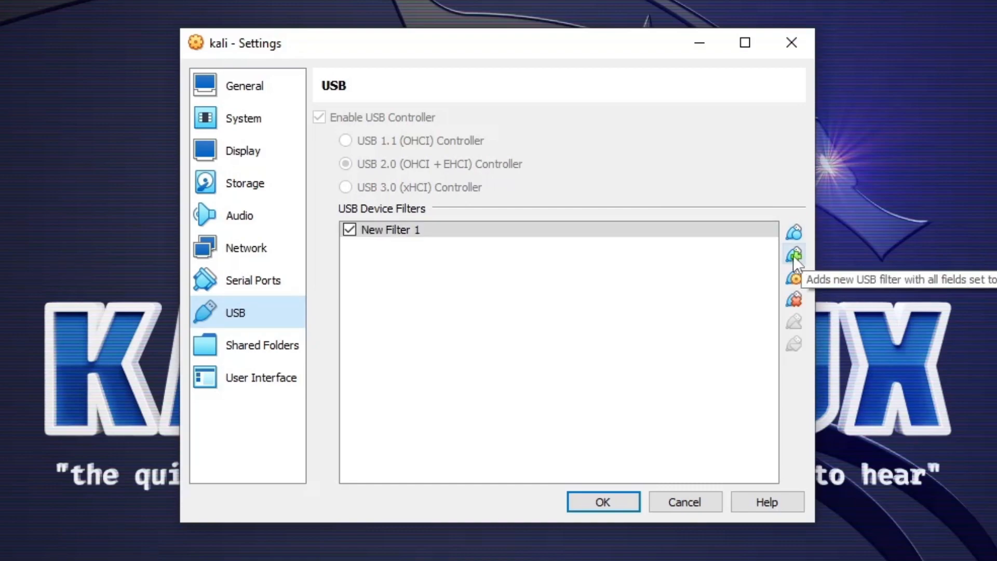
{"action": "left_click", "coordinate": [793, 254]}
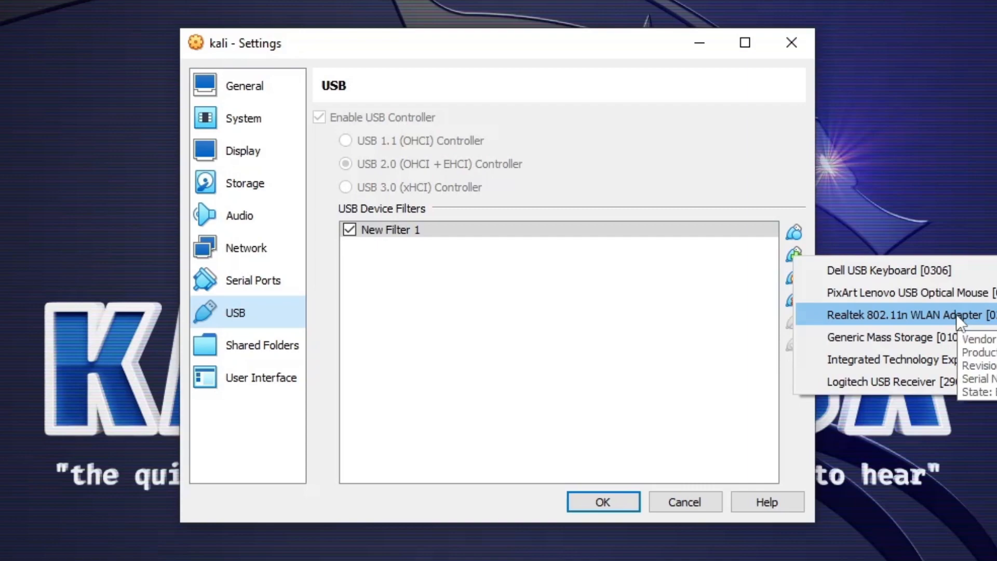
{"action": "left_click", "coordinate": [955, 314]}
{"action": "left_click", "coordinate": [615, 495]}
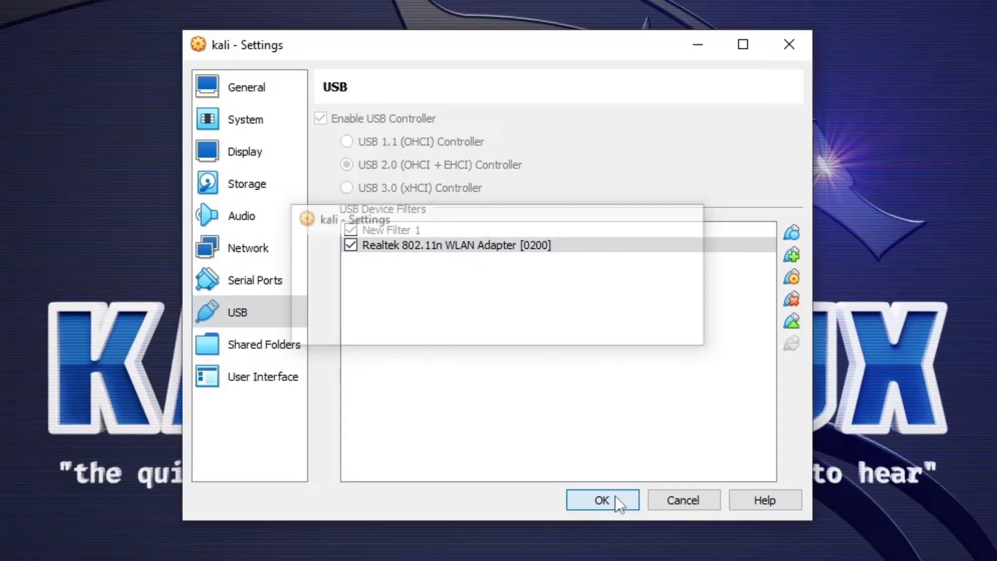
Check Kali's network connections and attach the virtual machine's Adapter 1 to Bridged Adapter in its network settings
{"action": "left_click", "coordinate": [873, 30]}
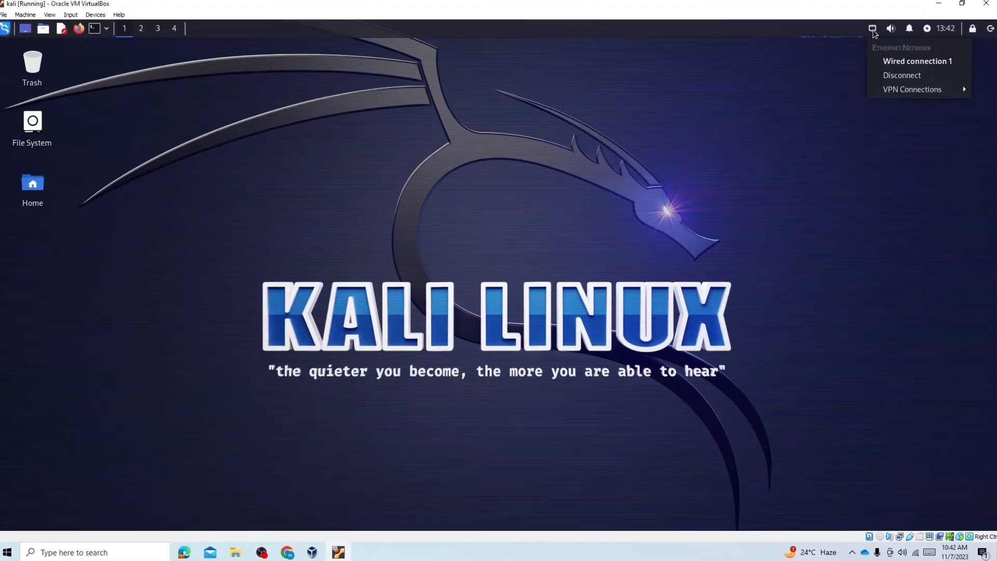
{"action": "left_click", "coordinate": [865, 36]}
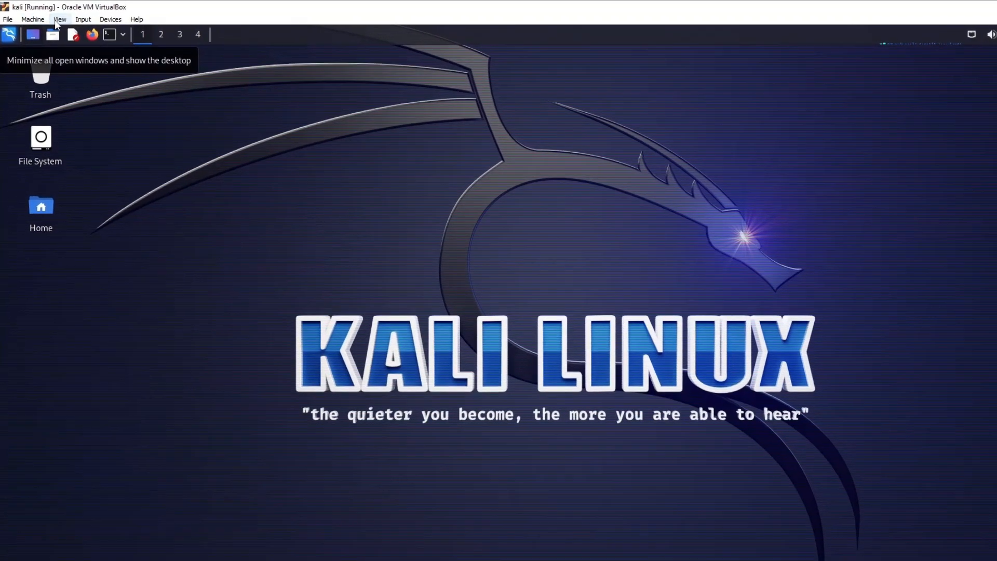
{"action": "left_click", "coordinate": [54, 17]}
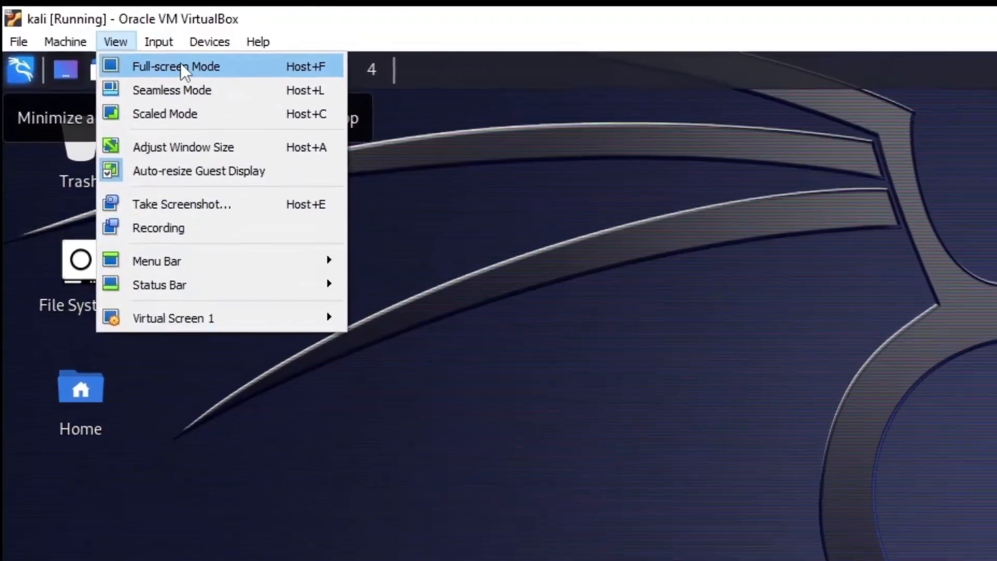
{"action": "mouse_move", "coordinate": [85, 45]}
{"action": "left_click", "coordinate": [96, 64]}
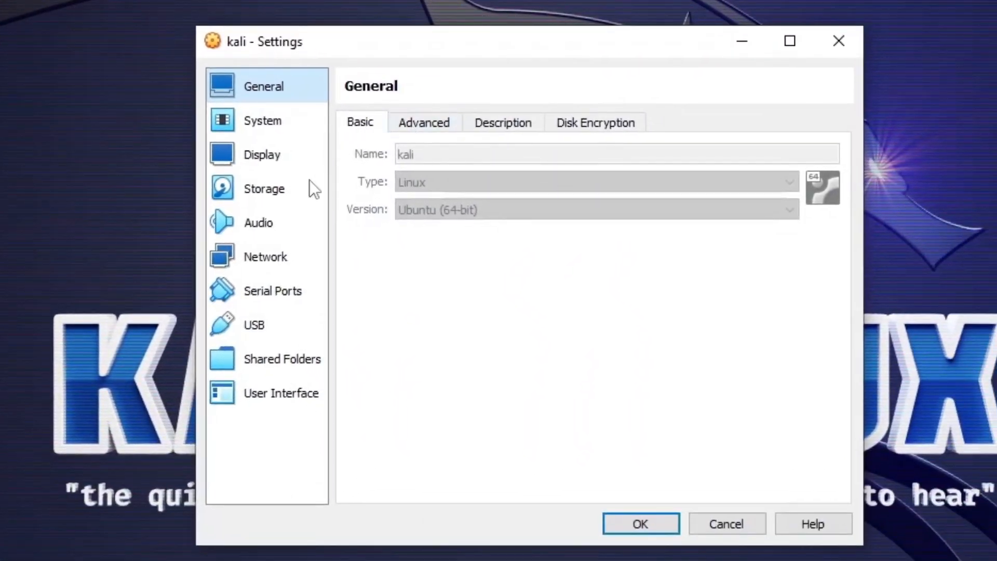
{"action": "left_click", "coordinate": [286, 256]}
{"action": "left_click", "coordinate": [618, 176]}
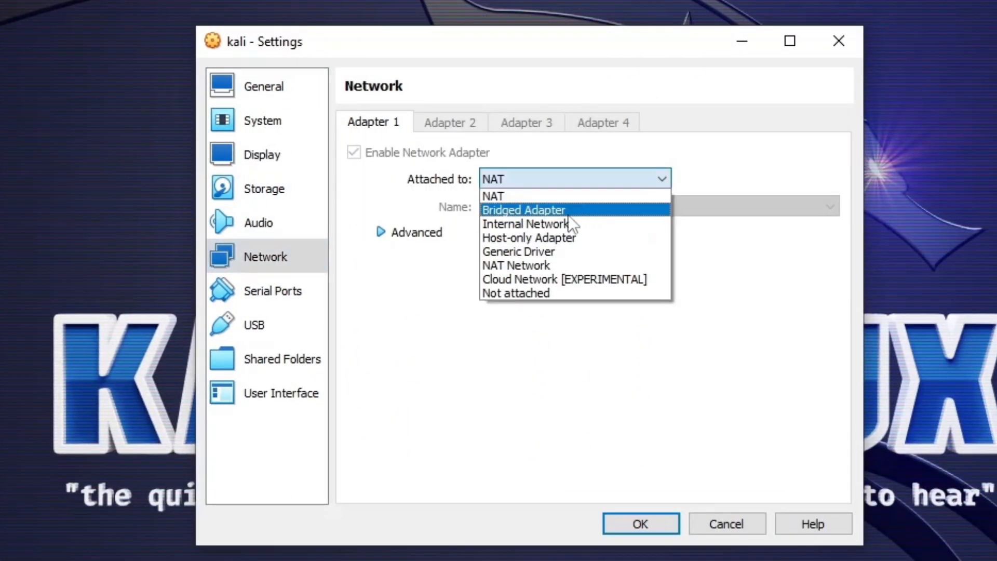
{"action": "left_click", "coordinate": [569, 224]}
{"action": "left_click", "coordinate": [640, 524]}
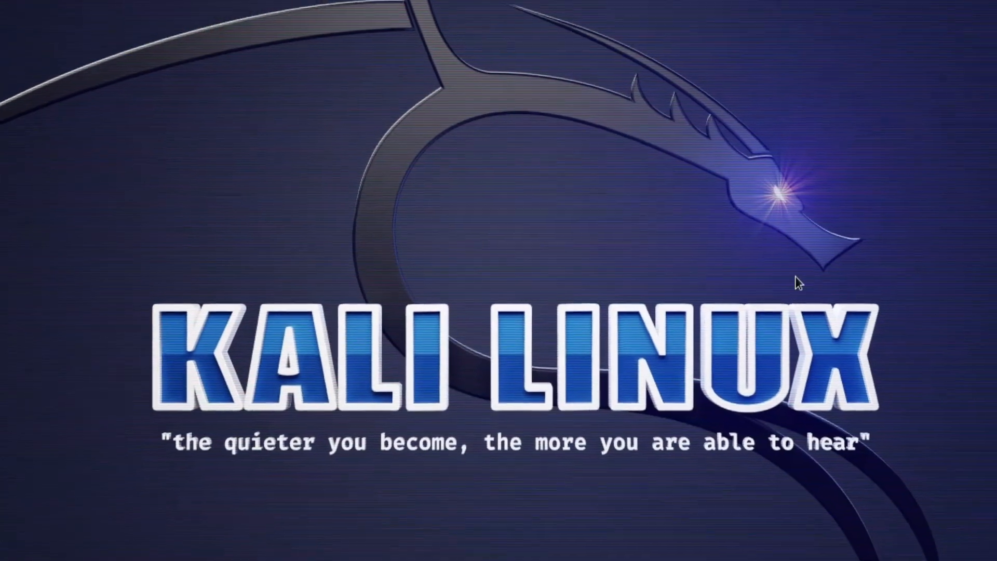
Disconnect the wired Ethernet connection in Kali and check the network connections list again
{"action": "left_click", "coordinate": [872, 41]}
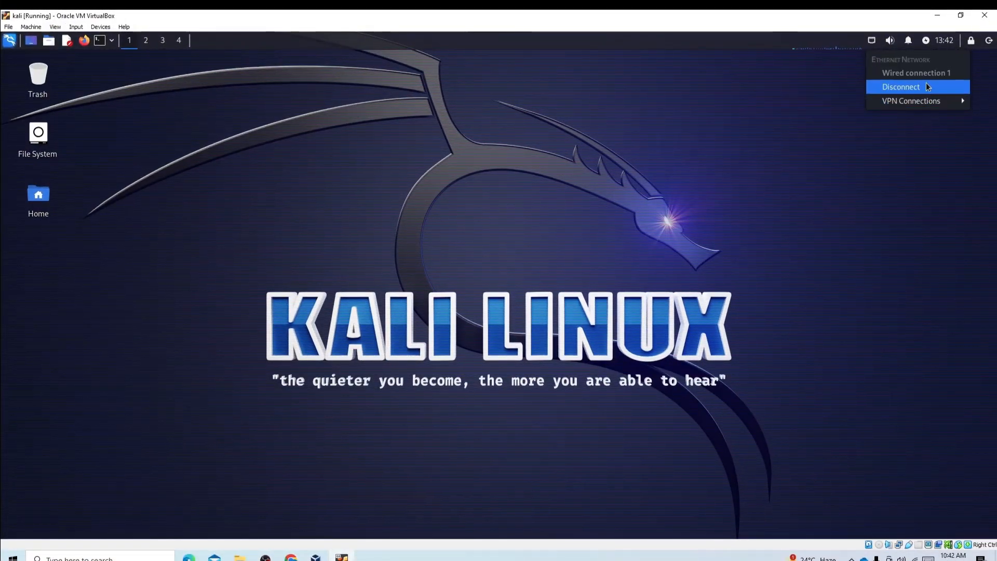
{"action": "left_click", "coordinate": [942, 90]}
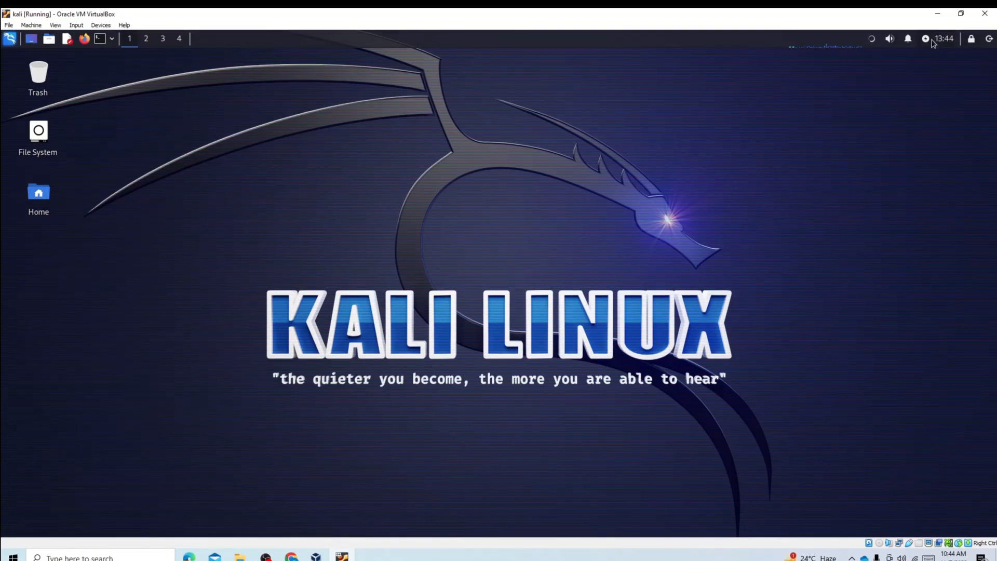
{"action": "left_click", "coordinate": [870, 39]}
{"action": "left_click", "coordinate": [967, 188]}
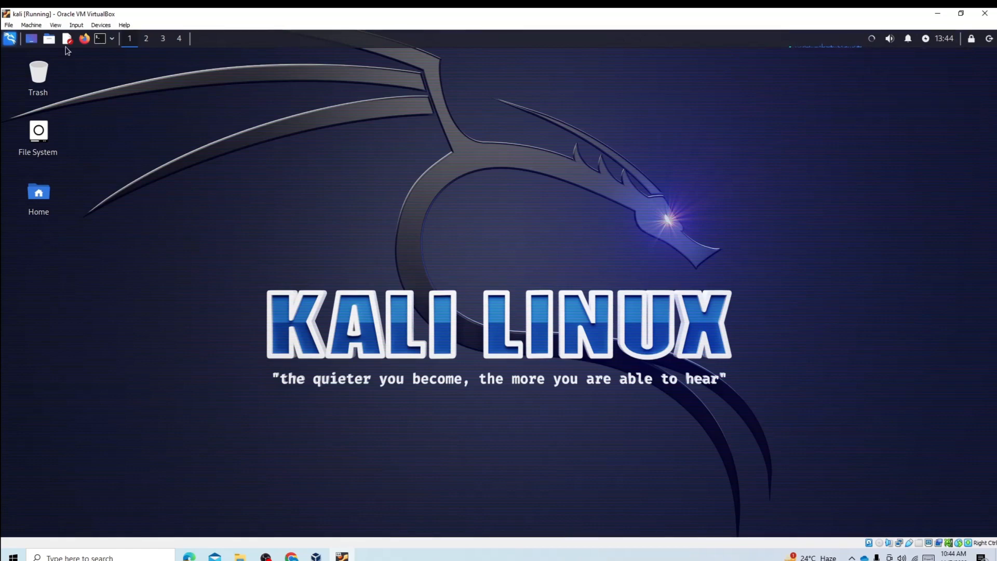
Attach the virtual machine's Adapter 1 to Bridged Adapter using the Realtek 8188GU Wireless LAN 802.11n USB NIC, and save the settings
{"action": "left_click", "coordinate": [52, 25]}
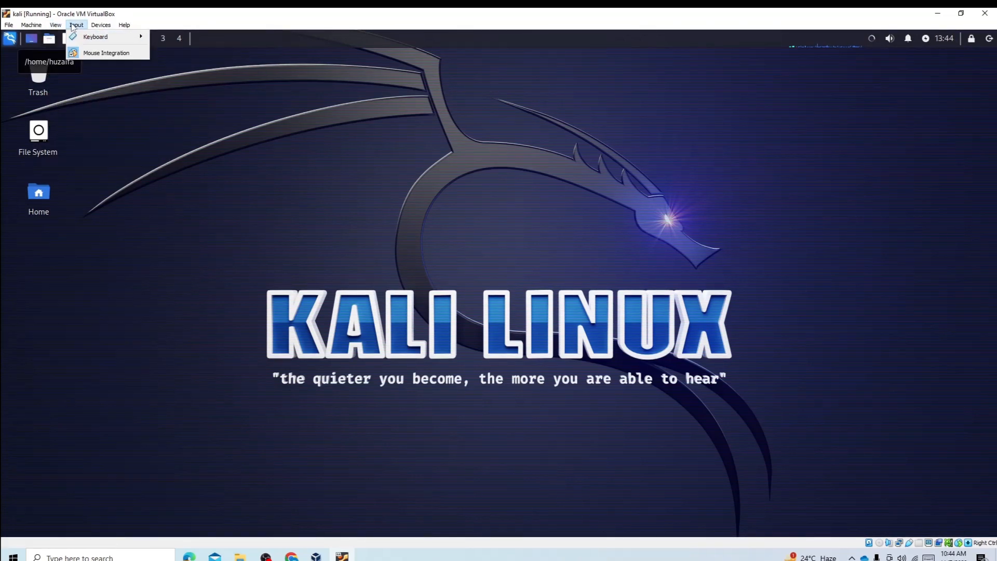
{"action": "mouse_move", "coordinate": [40, 28]}
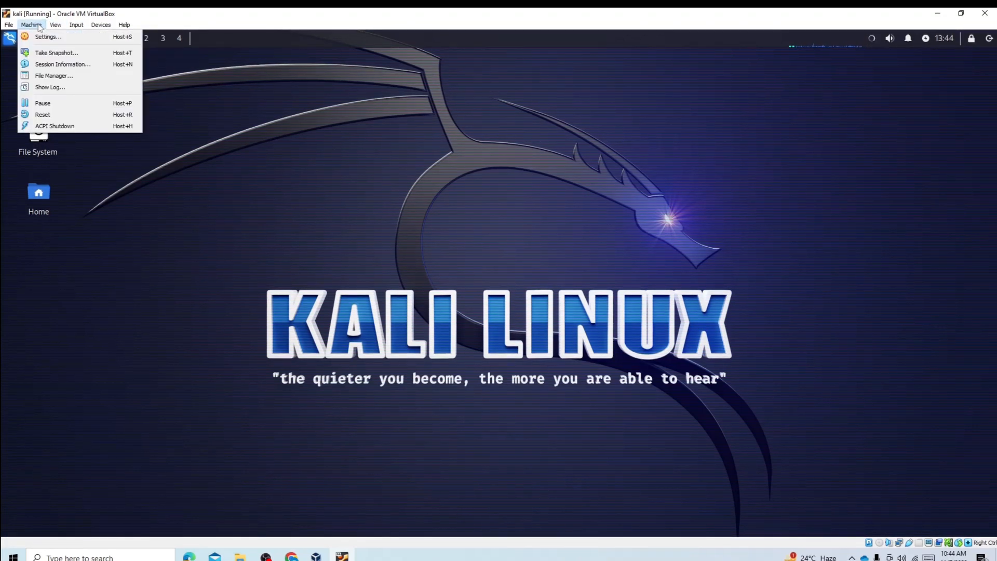
{"action": "left_click", "coordinate": [39, 26]}
{"action": "left_click", "coordinate": [38, 26]}
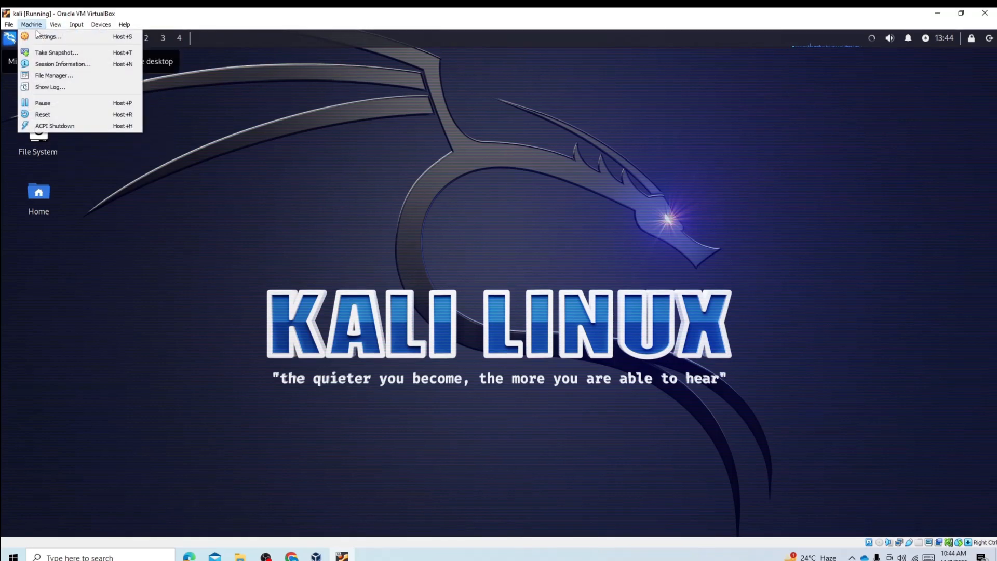
{"action": "left_click", "coordinate": [38, 36]}
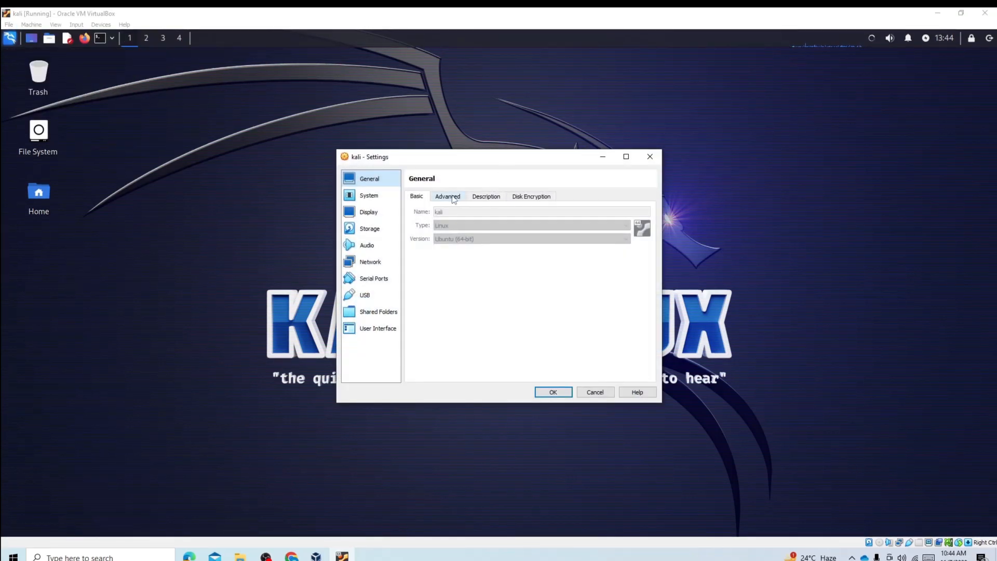
{"action": "left_click", "coordinate": [377, 262]}
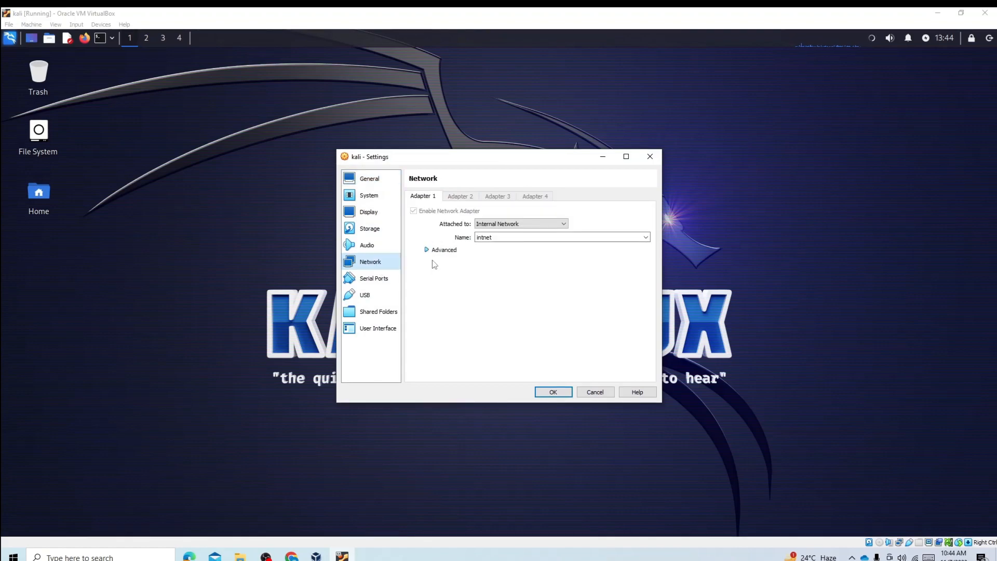
{"action": "left_click", "coordinate": [540, 224]}
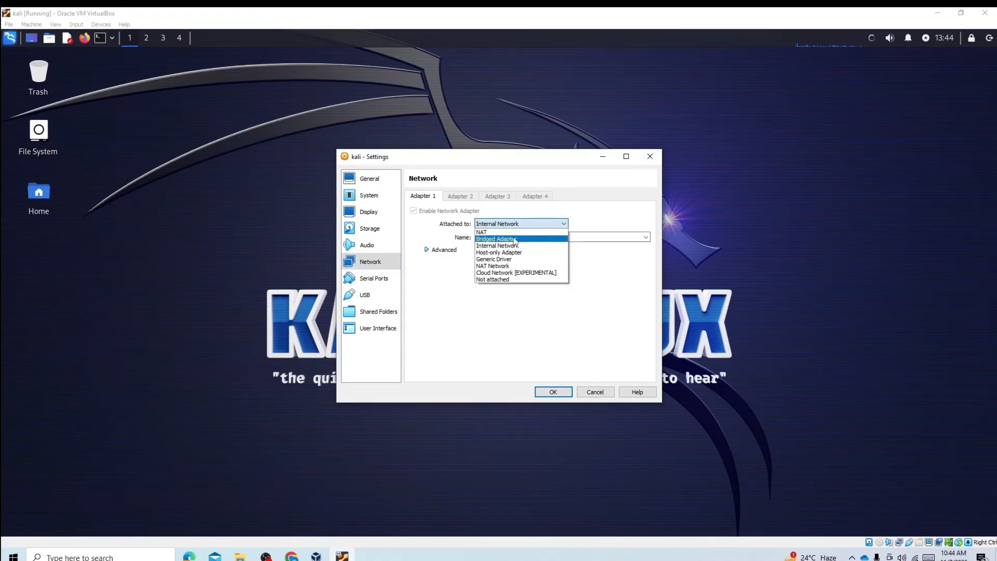
{"action": "left_click", "coordinate": [514, 239]}
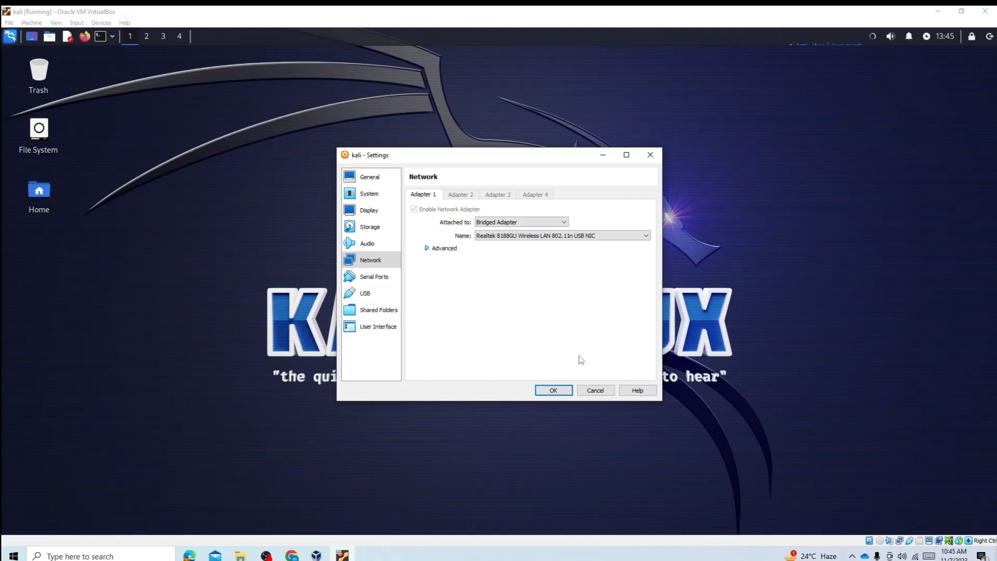
{"action": "left_click", "coordinate": [554, 390]}
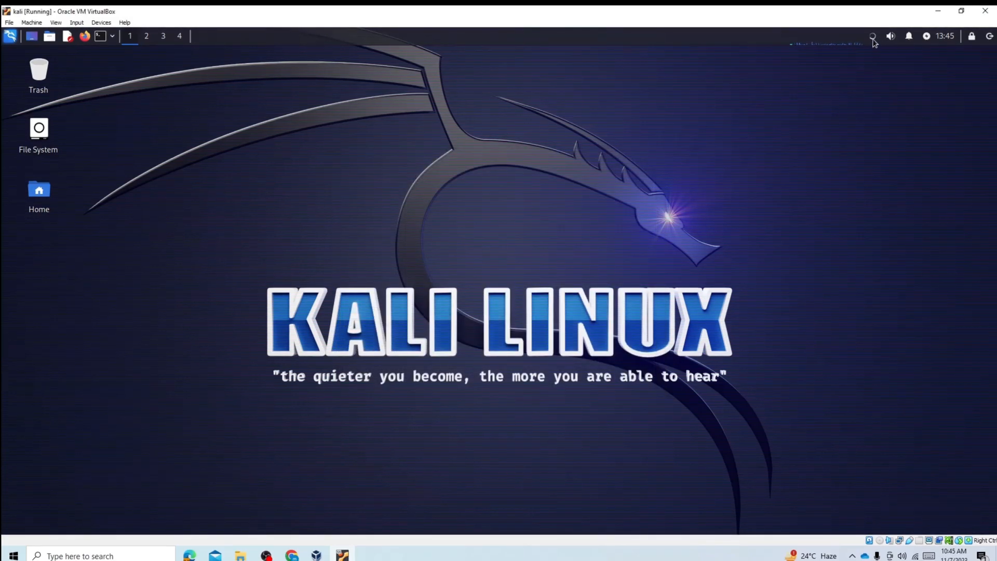
Check Kali's list of network connections, including its VPN connections entry, and dismiss it
{"action": "left_click", "coordinate": [873, 38]}
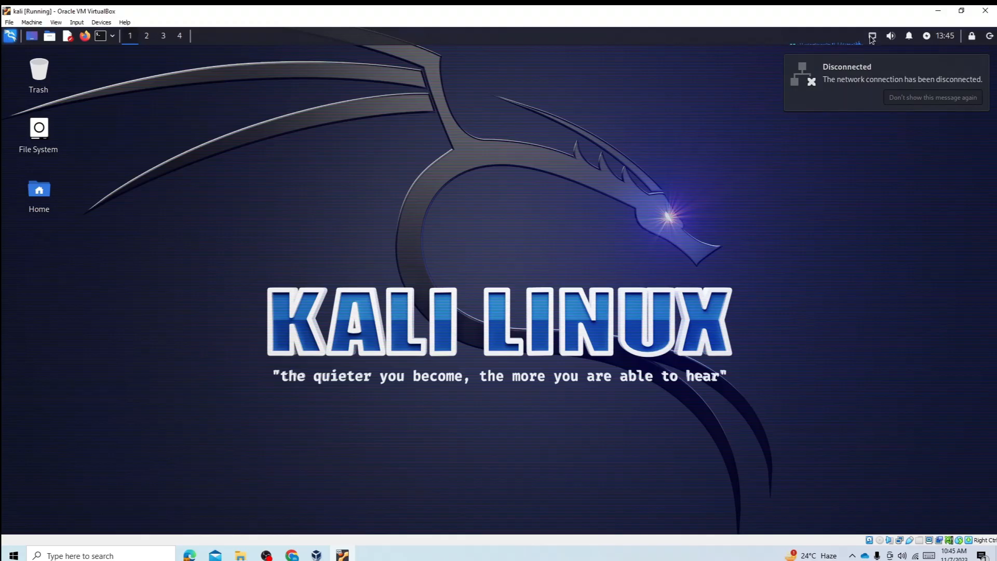
{"action": "left_click", "coordinate": [872, 38]}
{"action": "left_click", "coordinate": [820, 143]}
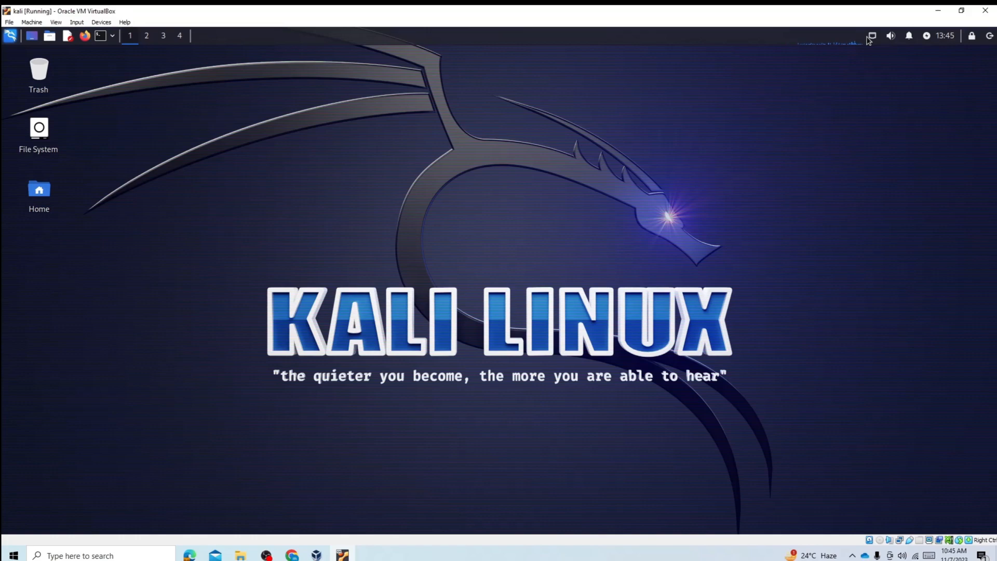
{"action": "left_click", "coordinate": [873, 39]}
{"action": "mouse_move", "coordinate": [901, 91]}
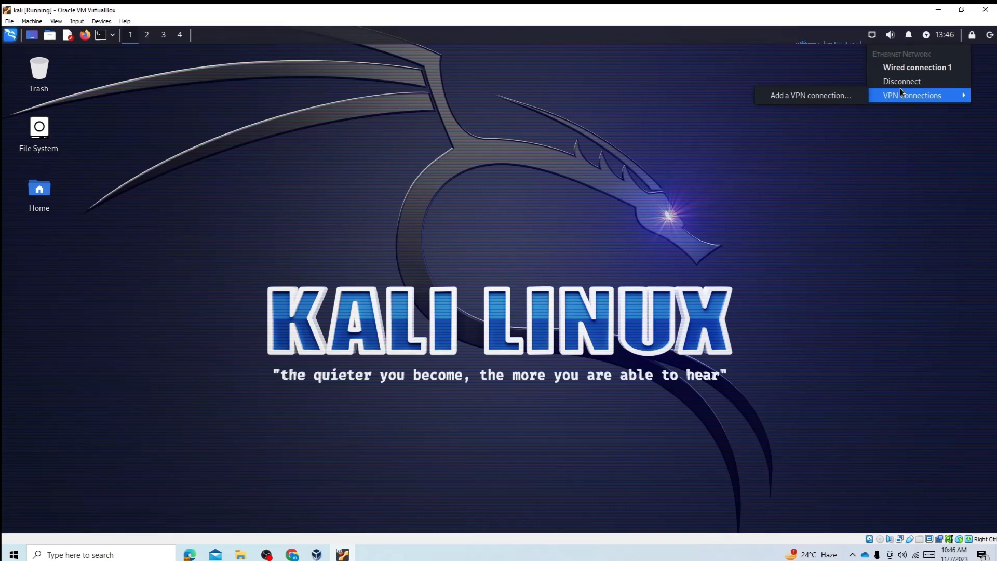
{"action": "left_click", "coordinate": [848, 227]}
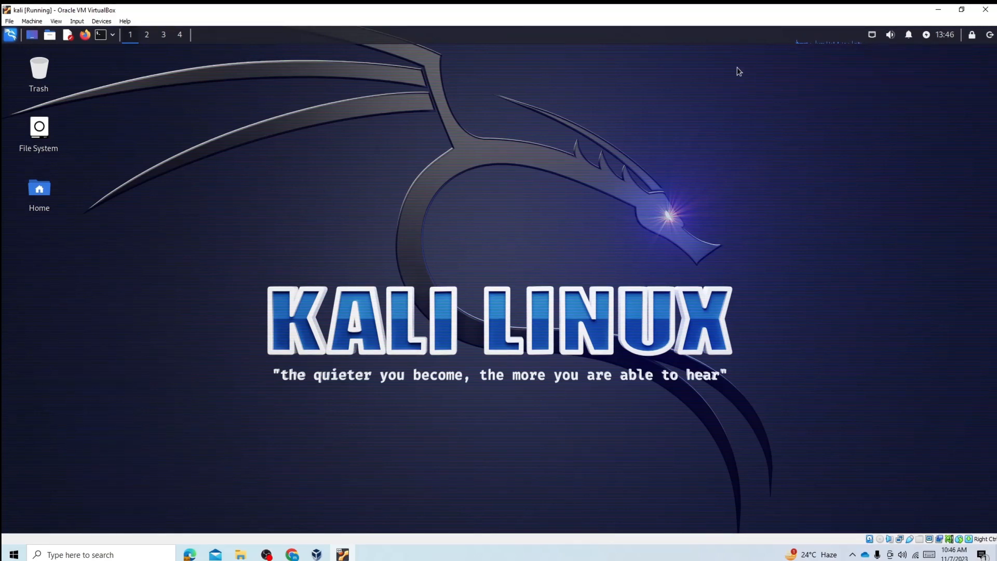
Switch the virtual machine to full-screen mode, and open a terminal window placed over the lower part of the desktop
{"action": "left_click", "coordinate": [56, 21]}
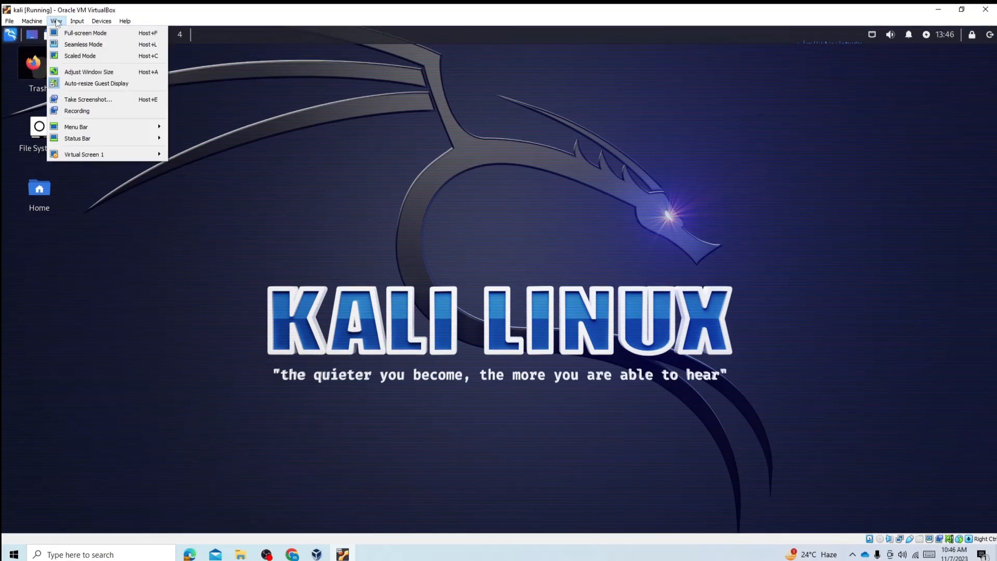
{"action": "left_click", "coordinate": [77, 33]}
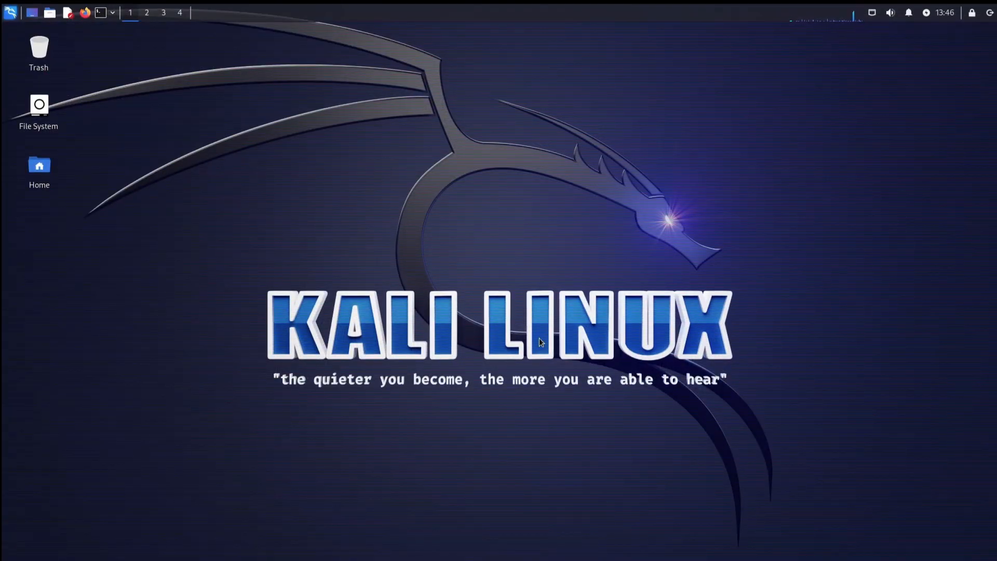
{"action": "key", "text": "ctrl+alt+t"}
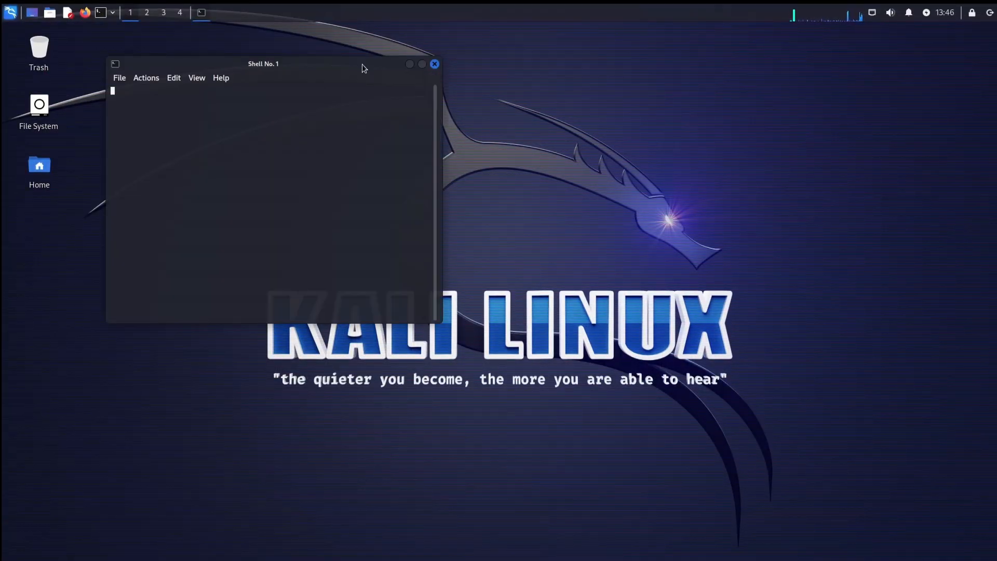
{"action": "left_click_drag", "start_coordinate": [362, 64], "coordinate": [725, 368]}
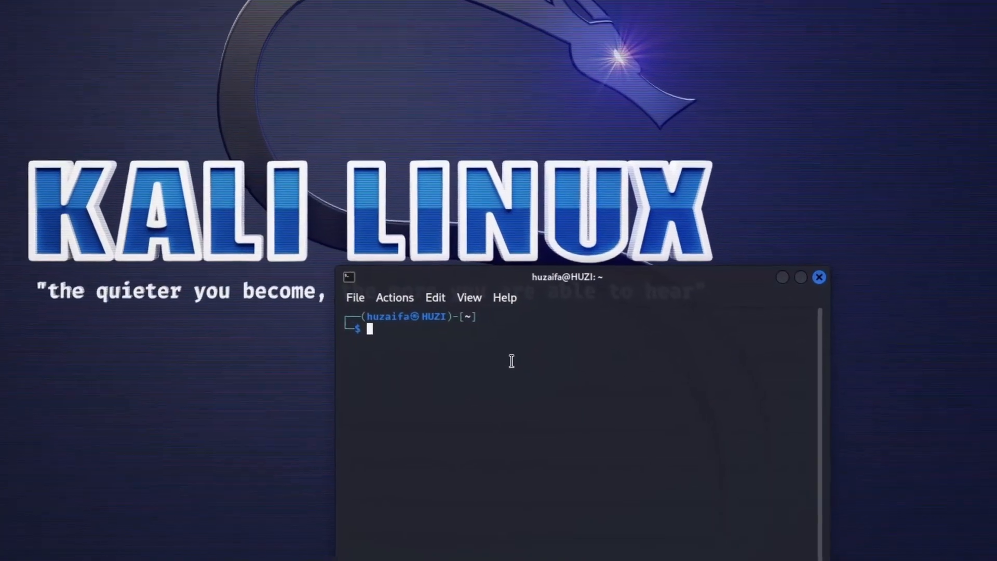
List the home directory's contents with ls and change into the Desktop directory in the terminal
{"action": "type", "text": "ls"}
{"action": "key", "text": "Return"}
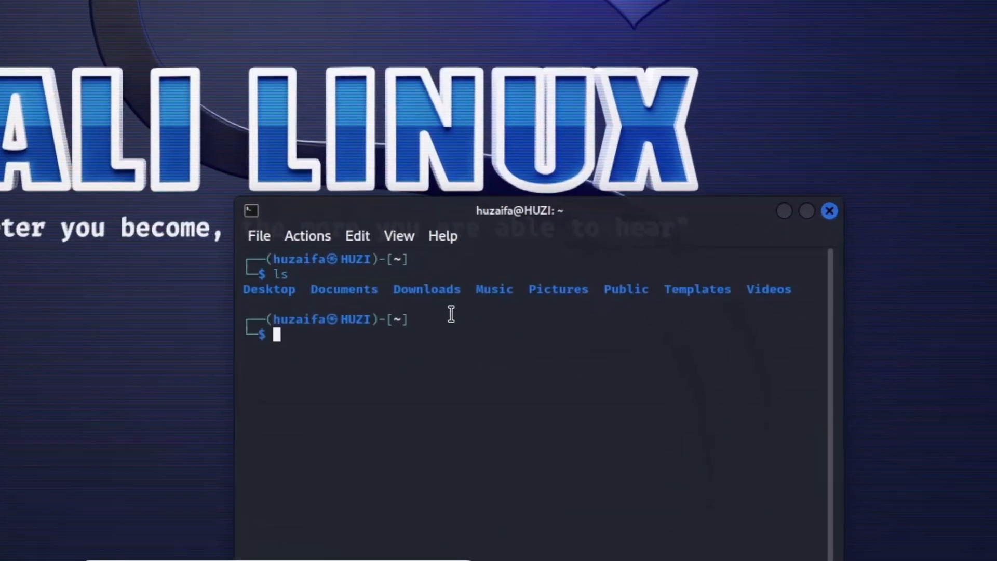
{"action": "type", "text": "cd D"}
{"action": "key", "text": "Tab"}
{"action": "key", "text": "Return"}
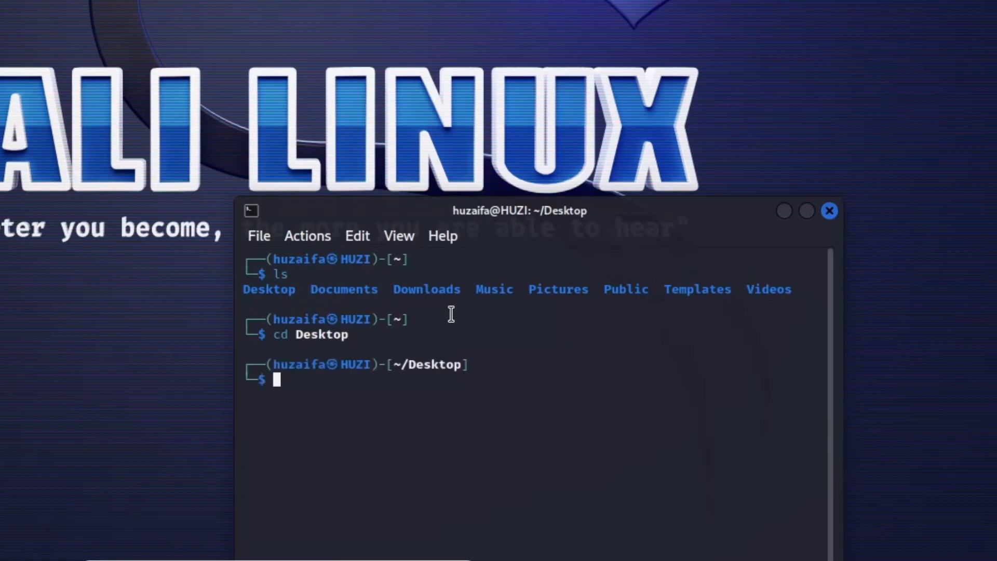
Enter random filler characters at the Desktop prompt without running them, and close the terminal window
{"action": "type", "text": "llaskdjflasdf"}
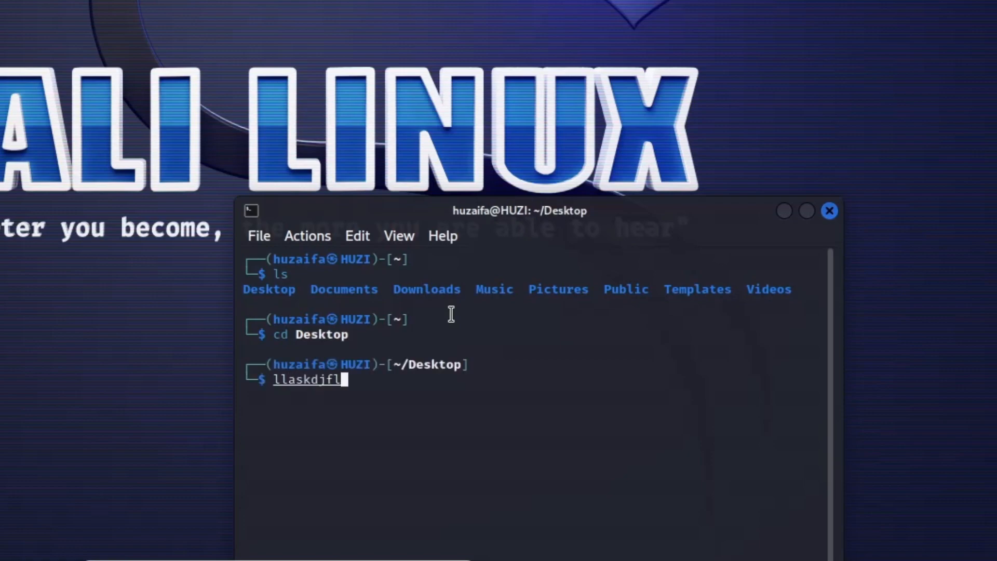
{"action": "left_click", "coordinate": [830, 210]}
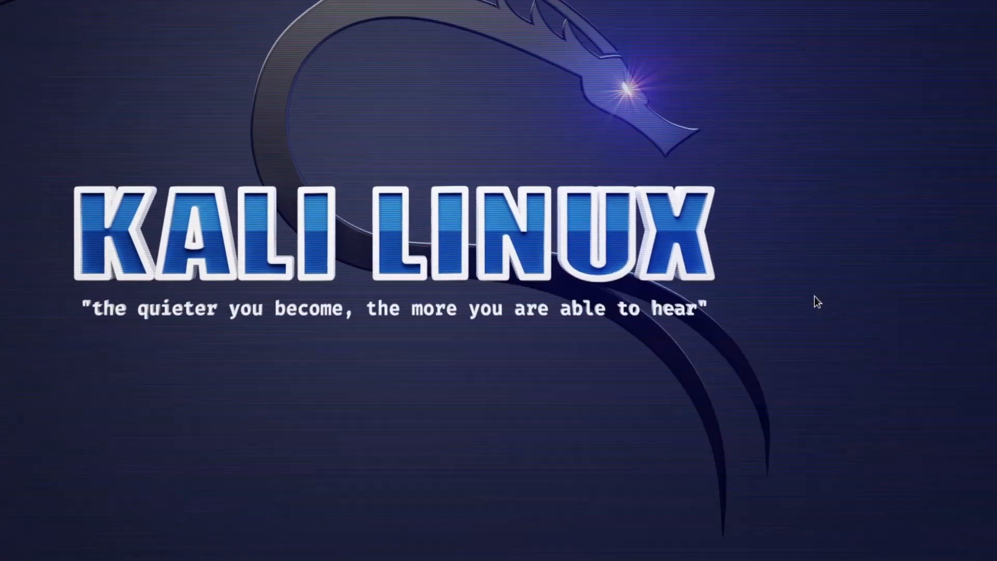